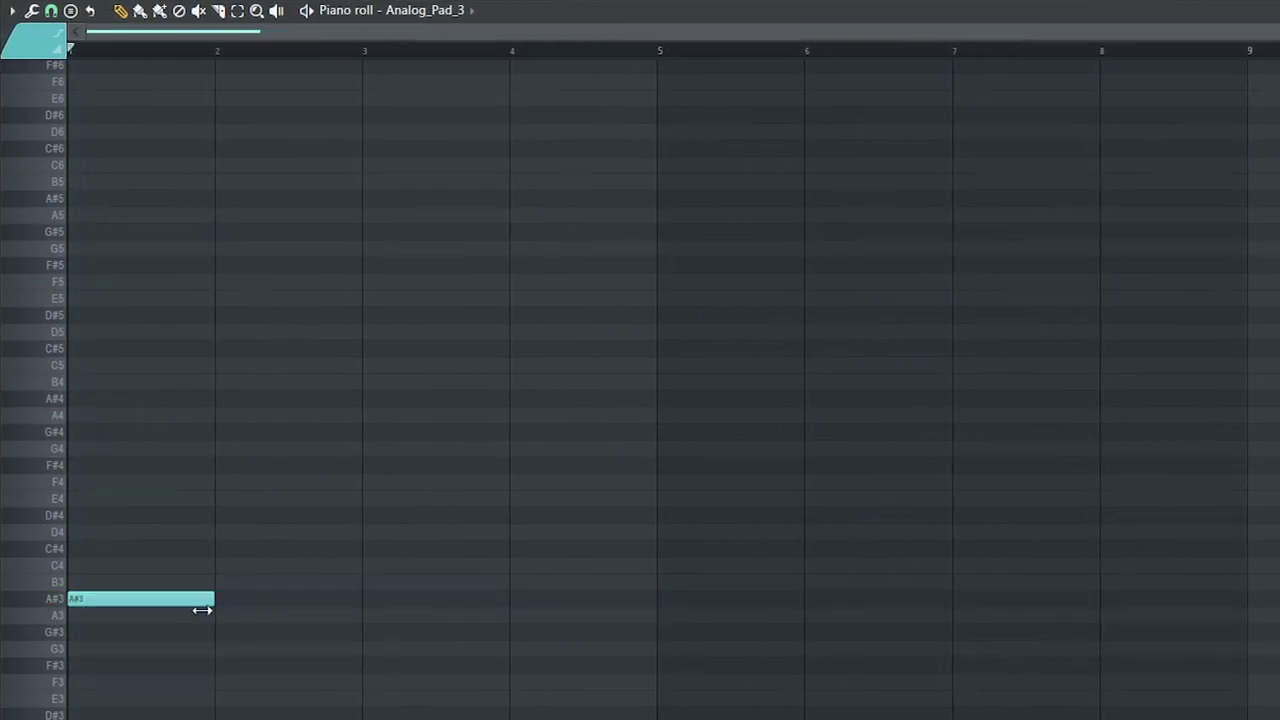
# Duplicate the alternating one-bar A#3 and A3 notes until the pattern fills bars 1 through 8.
pyautogui.hotkey('ctrl', 'a')
pyautogui.hotkey('ctrl', 'b')
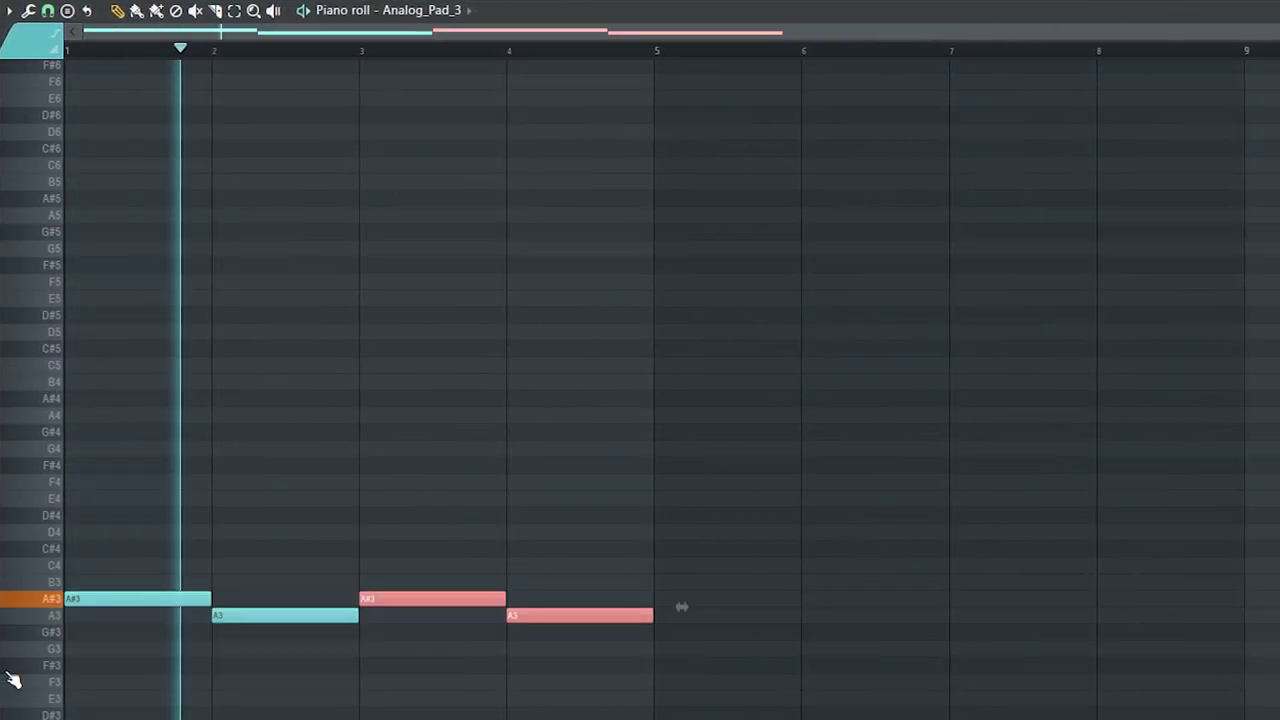
pyautogui.hotkey('ctrl', 'b')
pyautogui.hotkey('ctrl', 'b')
# Copy the bass line upward to add an A#4/A4 layer, and raise the F4 and E4 notes in bars 7 and 8 an octave.
pyautogui.moveTo(1188, 526); pyautogui.dragTo(140, 657)
pyautogui.moveTo(101, 603)
pyautogui.mouseDown()
pyautogui.moveTo(77, 469)
pyautogui.moveTo(72, 496)
pyautogui.moveTo(103, 427)
pyautogui.moveTo(88, 396)
pyautogui.mouseUp()
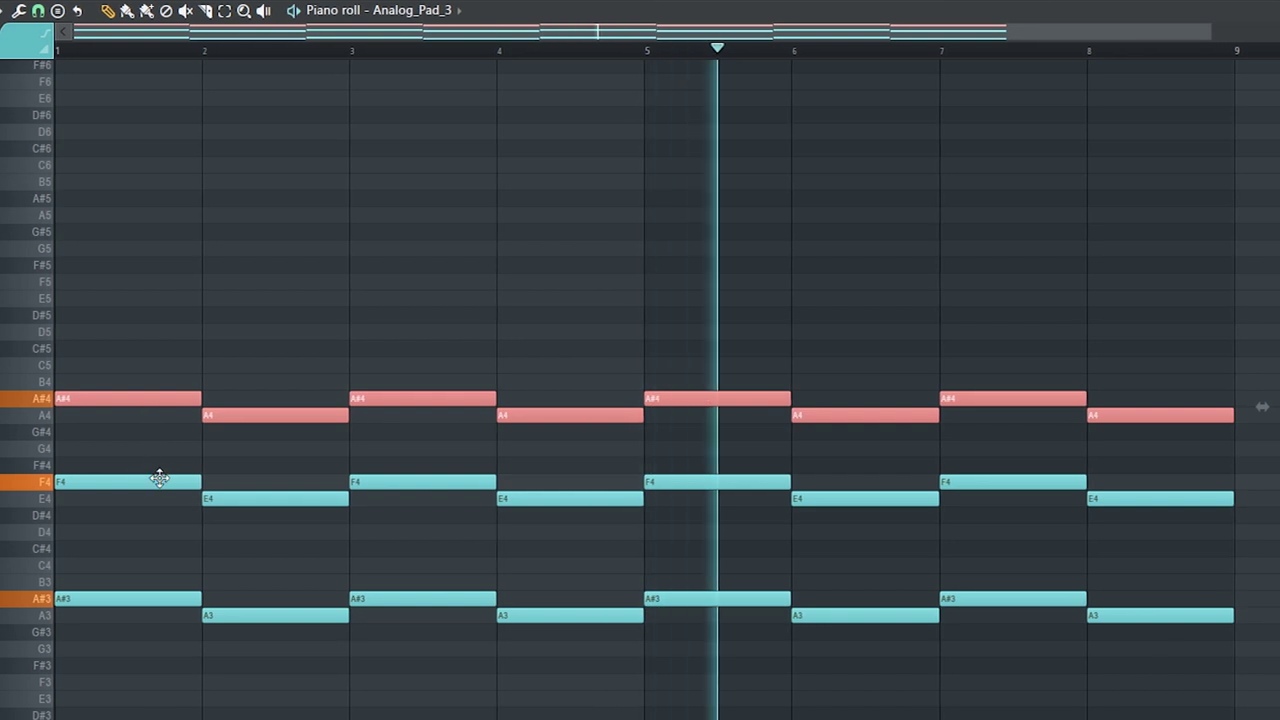
pyautogui.moveTo(1005, 447); pyautogui.dragTo(1200, 537)
pyautogui.hotkey('ctrl', 'Up')
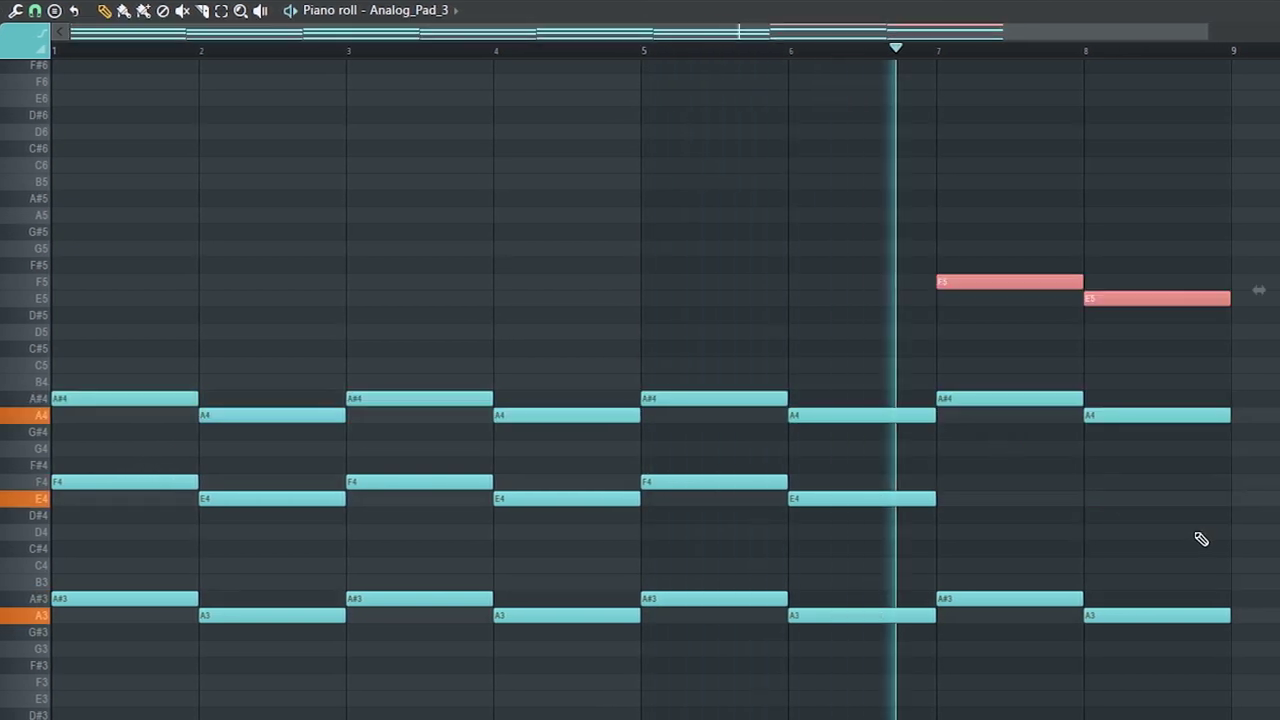
# Add a one-bar D4 note in bar 1 and duplicate it through all eight bars.
pyautogui.click(117, 535)
pyautogui.keyDown('ctrl'); pyautogui.click(135, 535); pyautogui.keyUp('ctrl')
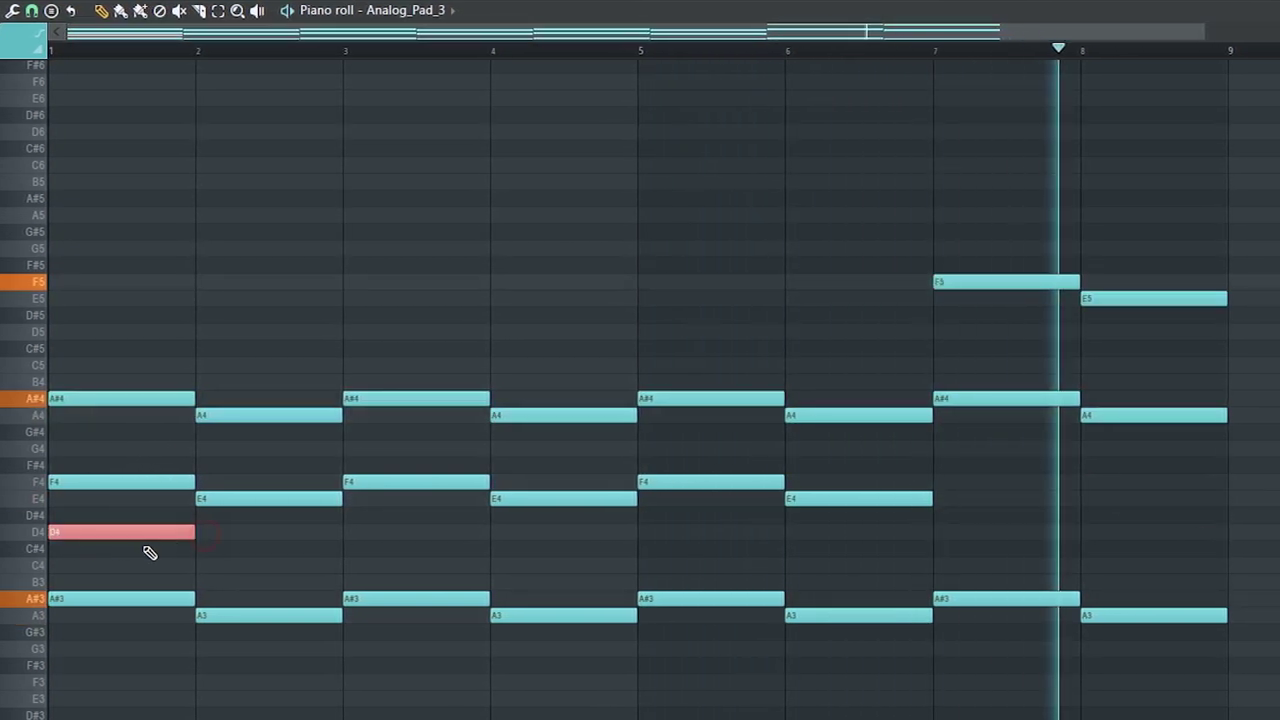
pyautogui.hotkey('ctrl', 'b')
pyautogui.hotkey('ctrl', 'b')
pyautogui.hotkey('ctrl', 'b')
pyautogui.hotkey('ctrl', 'b')
pyautogui.hotkey('ctrl', 'b')
pyautogui.hotkey('ctrl', 'b')
pyautogui.hotkey('ctrl', 'b')
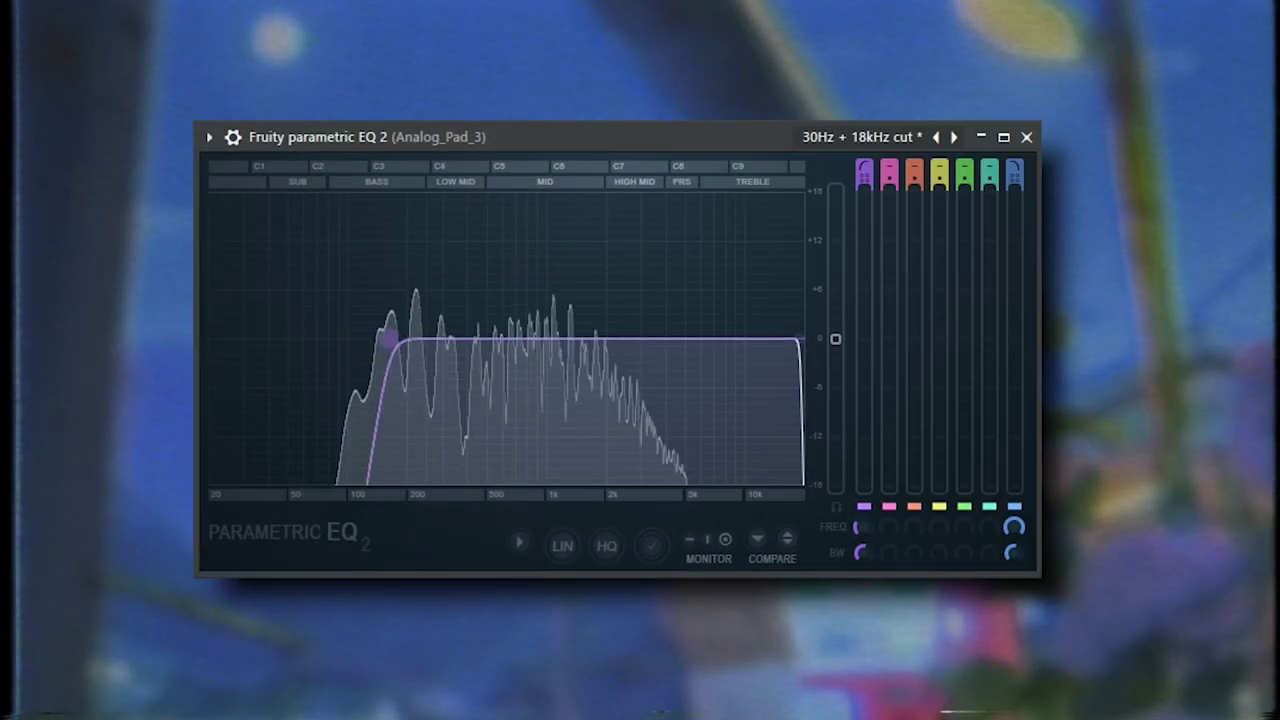
# Raise the low-cut frequency in the pad's Parametric EQ 2 and try the RC-20 user presets J. Rent - Resonant and J. Rent - Saucy.
pyautogui.moveTo(390, 339); pyautogui.dragTo(418, 339)
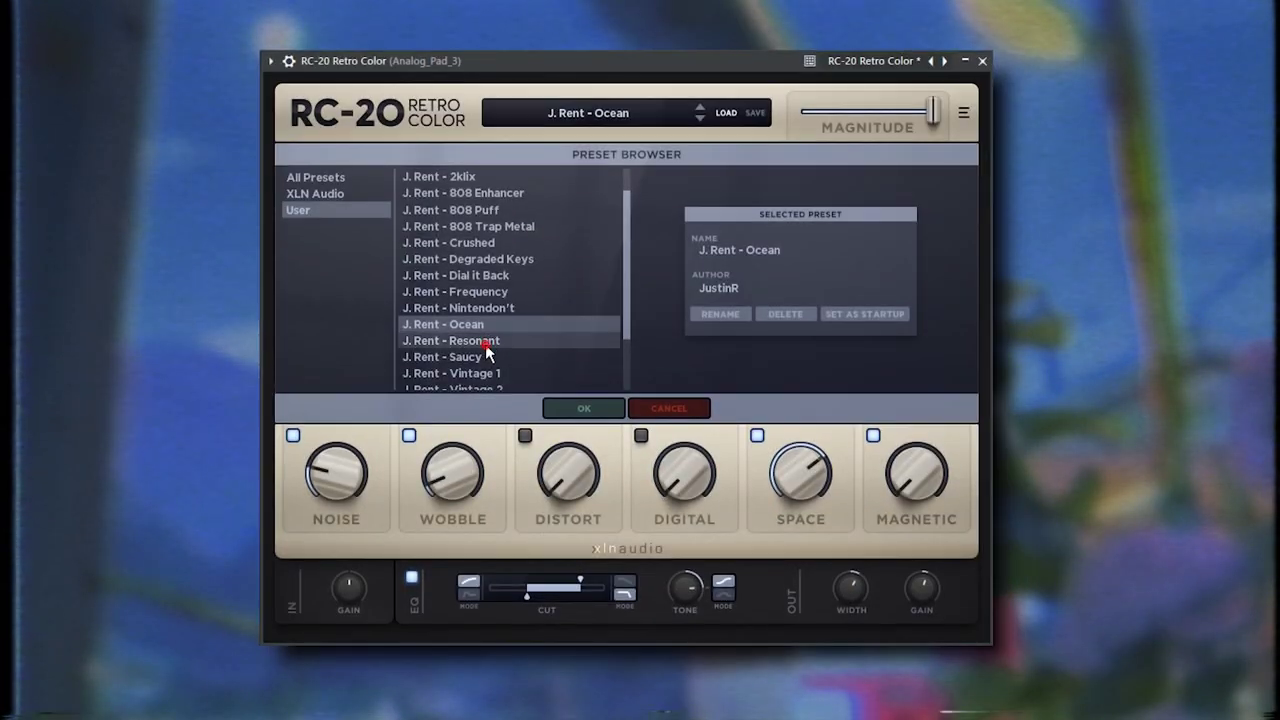
pyautogui.click(486, 341)
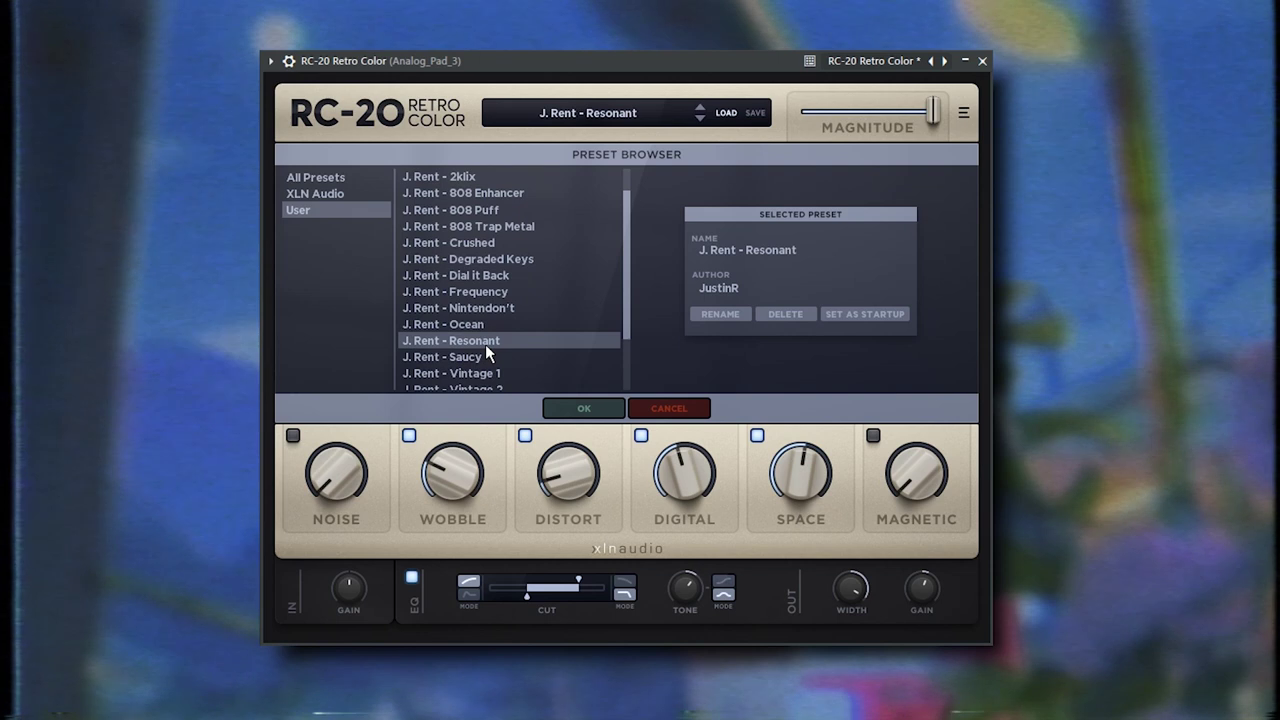
pyautogui.click(475, 357)
pyautogui.scroll(-1, 475, 359)
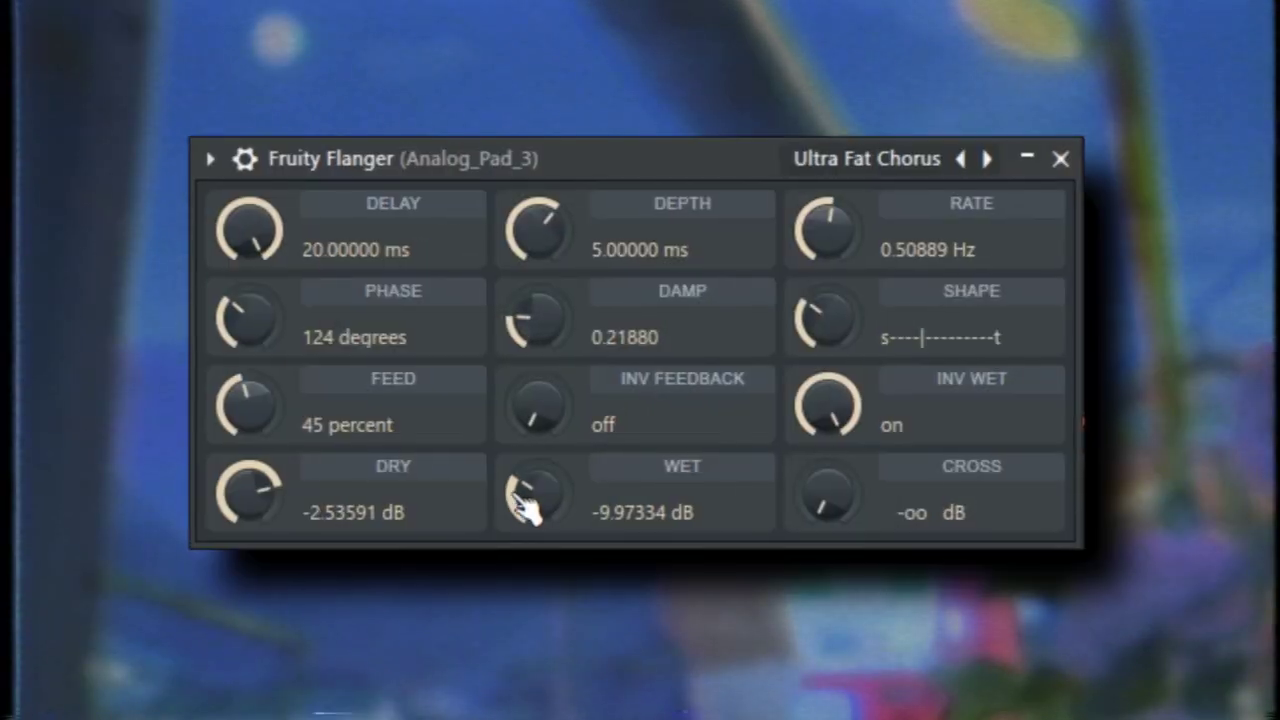
# Lower the wet level of the Fruity Flanger on the analog pad slightly.
pyautogui.moveTo(523, 500); pyautogui.dragTo(523, 505)
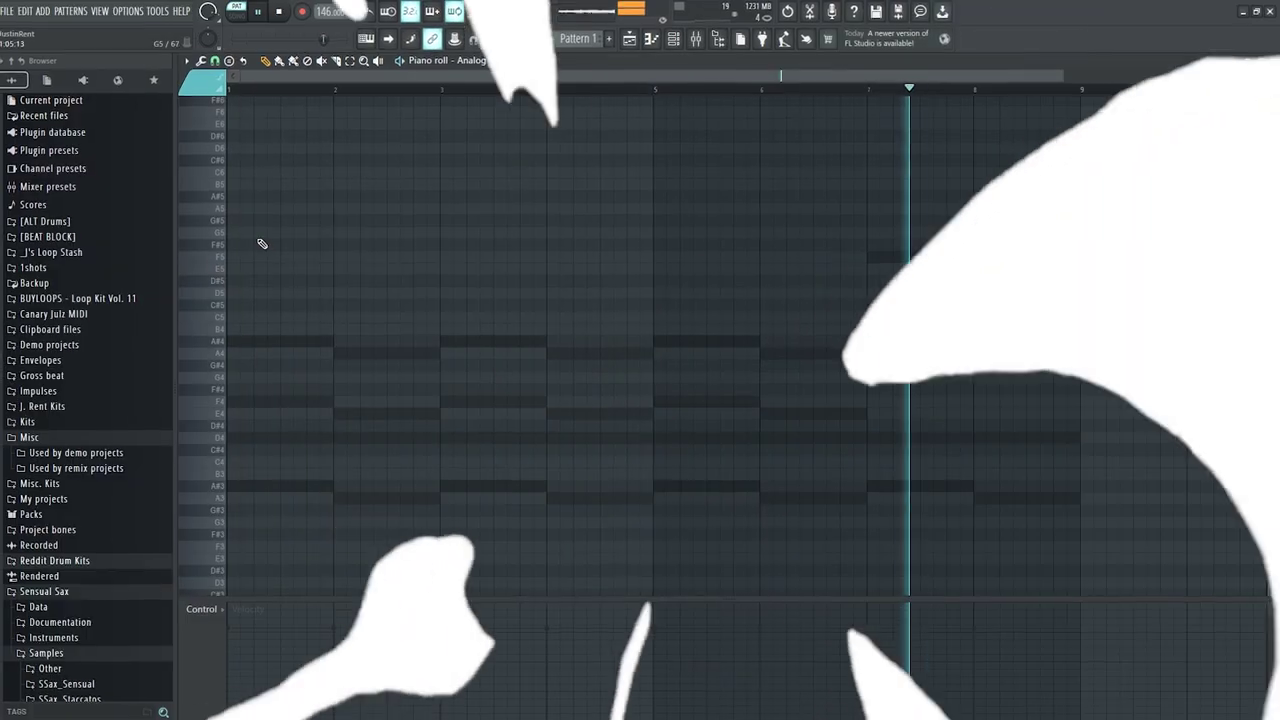
# Place an F6 note near the start of bar 1 in the Analog Lab V pattern and shorten it to a brief hit.
pyautogui.scroll(1, 245, 245)
pyautogui.click(249, 151)
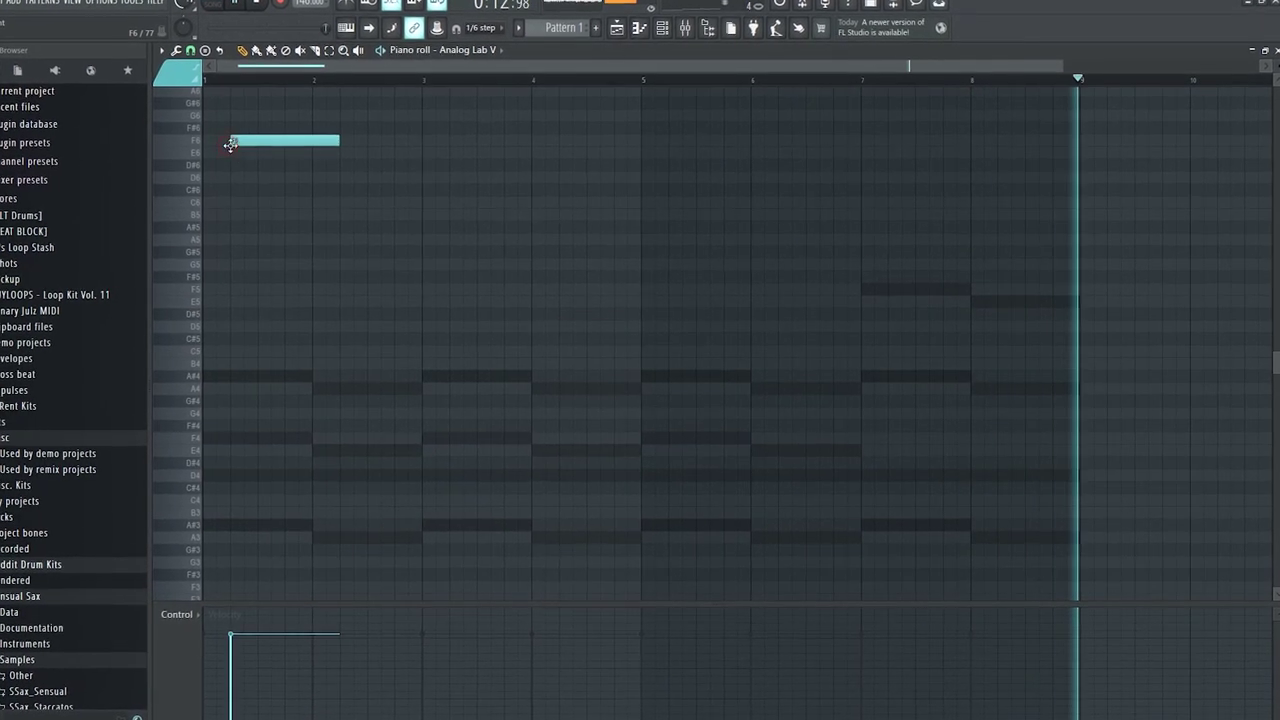
pyautogui.moveTo(339, 141); pyautogui.dragTo(243, 147)
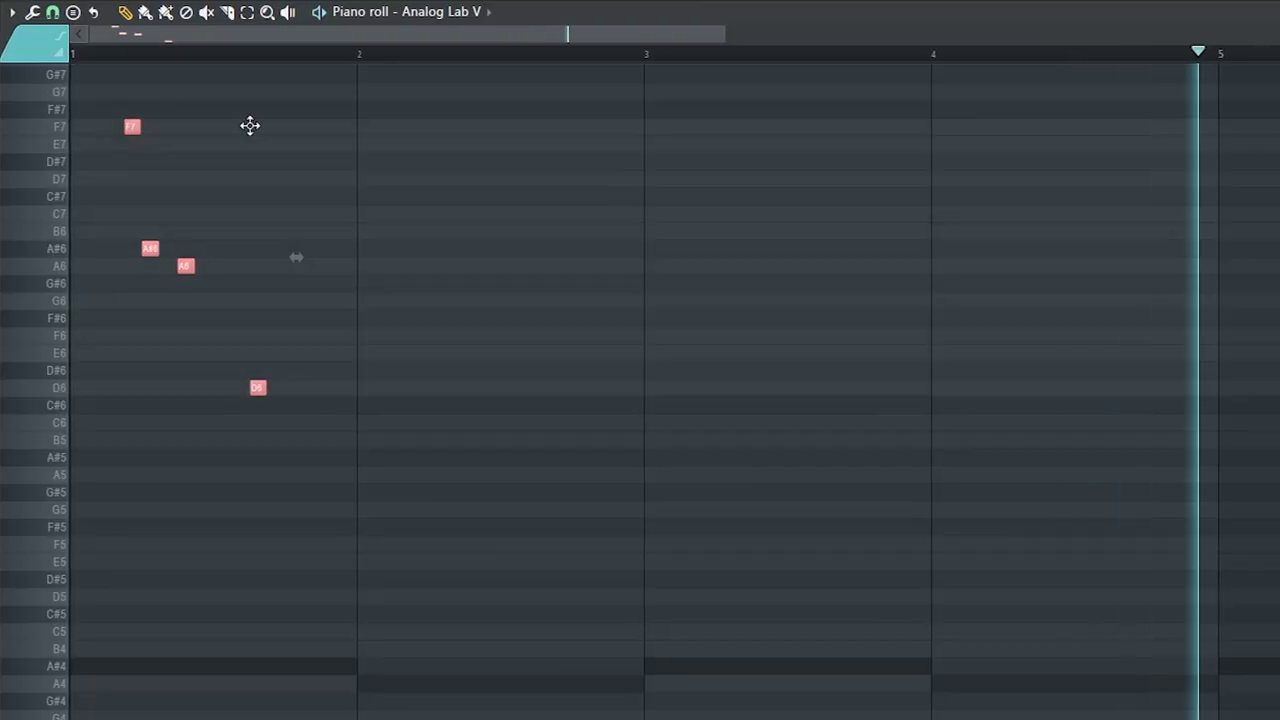
# Duplicate the four-note Analog Lab V phrase into bar 3 and change the copy's last note to E6.
pyautogui.hotkey('ctrl', 'b')
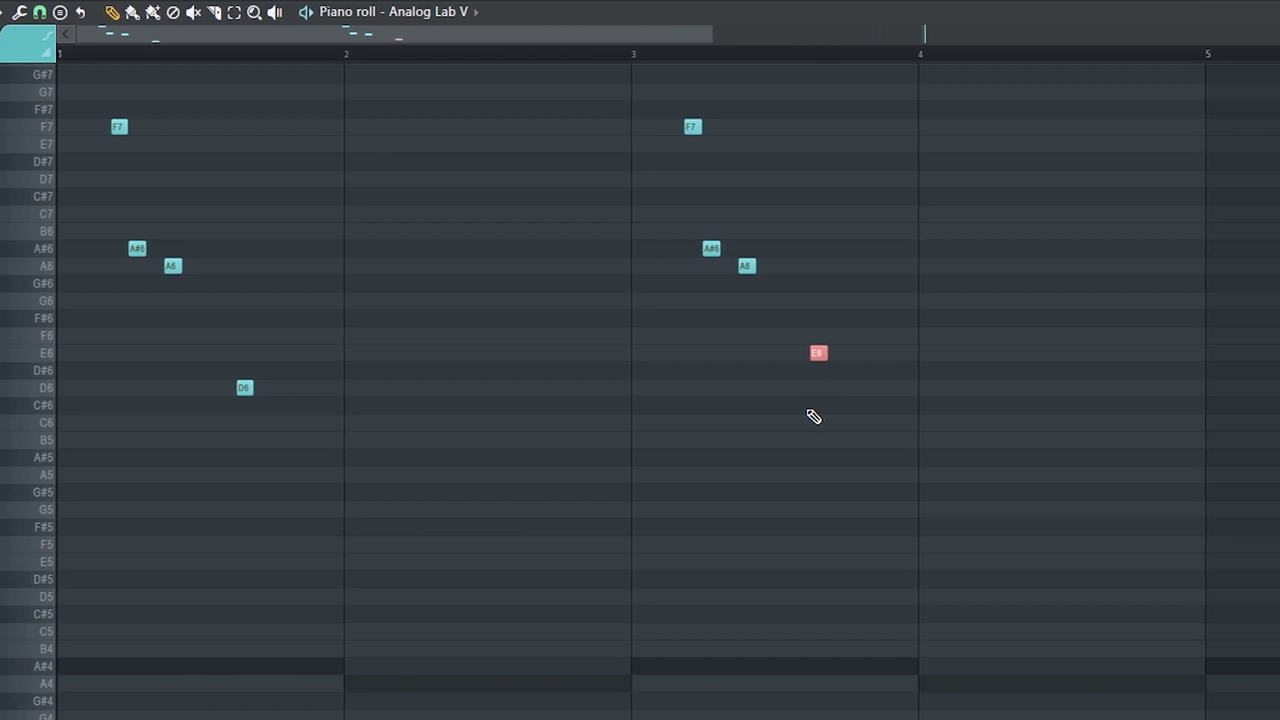
pyautogui.scroll(-3, 814, 416)
pyautogui.moveTo(770, 482); pyautogui.dragTo(800, 125)
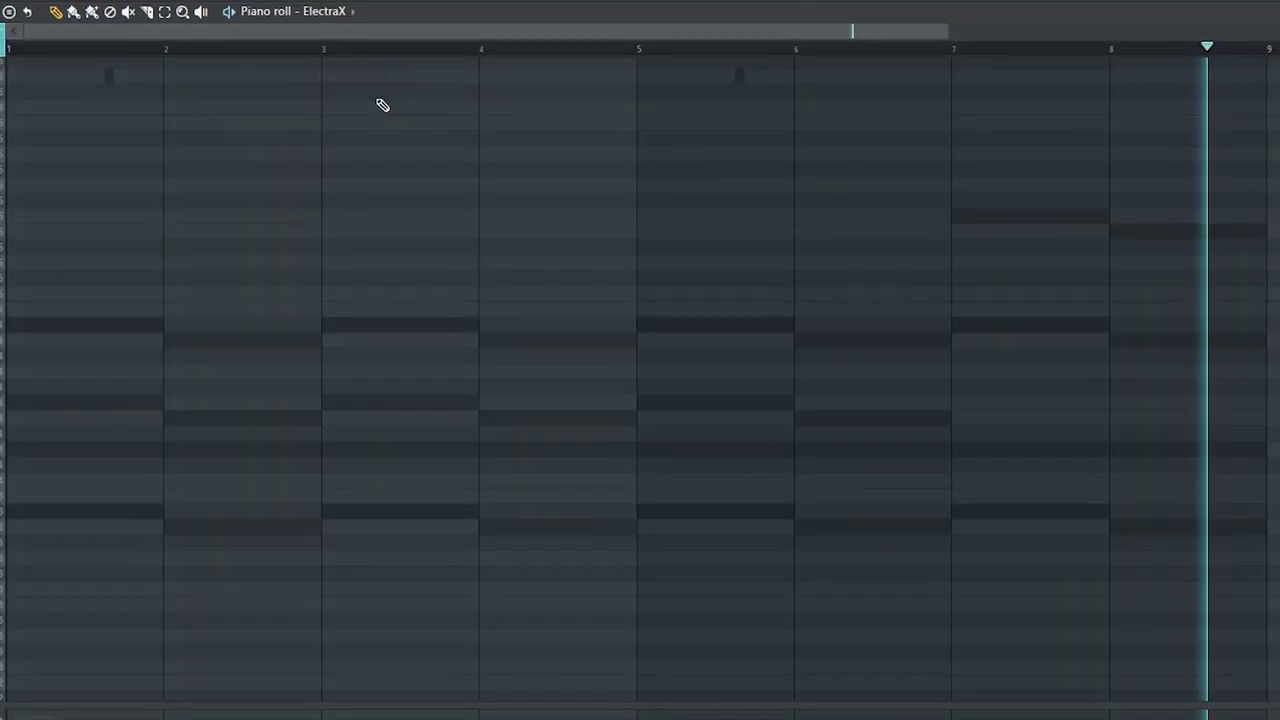
# Lower the ElectraX F5 and E5 notes in bars 7 and 8 by one octave to F4 and E4.
pyautogui.moveTo(889, 184); pyautogui.dragTo(1197, 267)
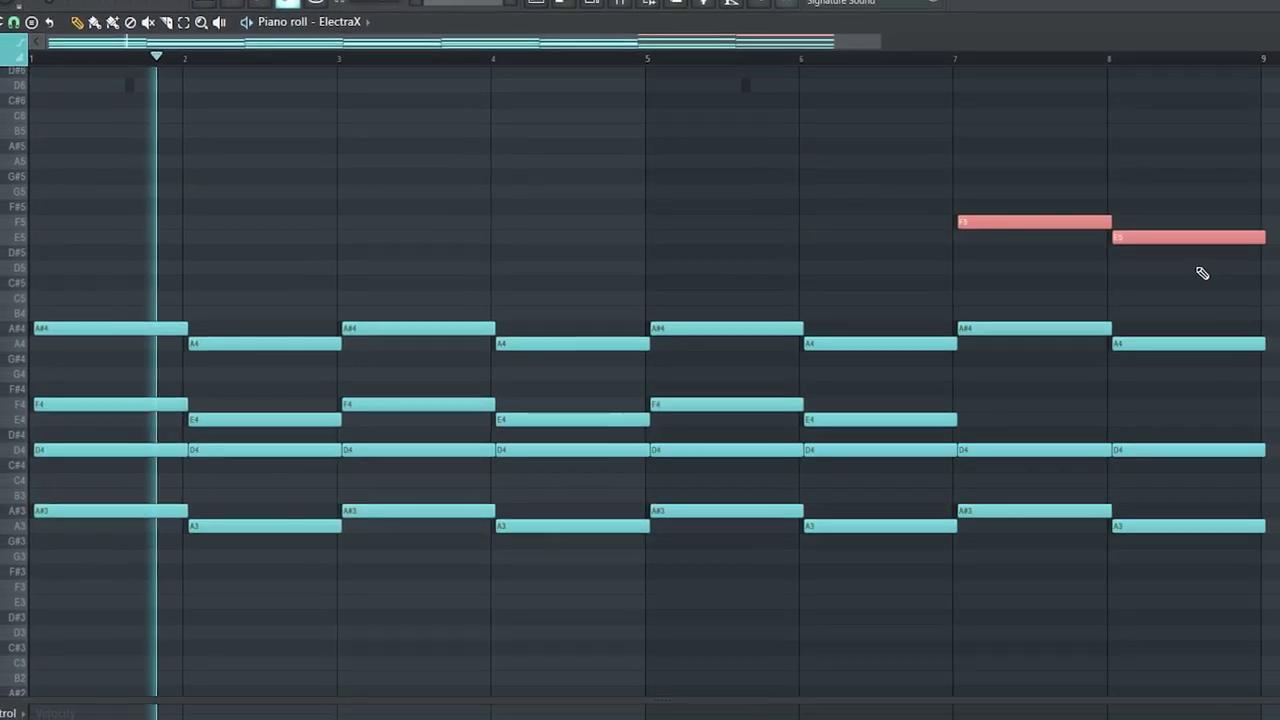
pyautogui.hotkey('shift', 'Down')
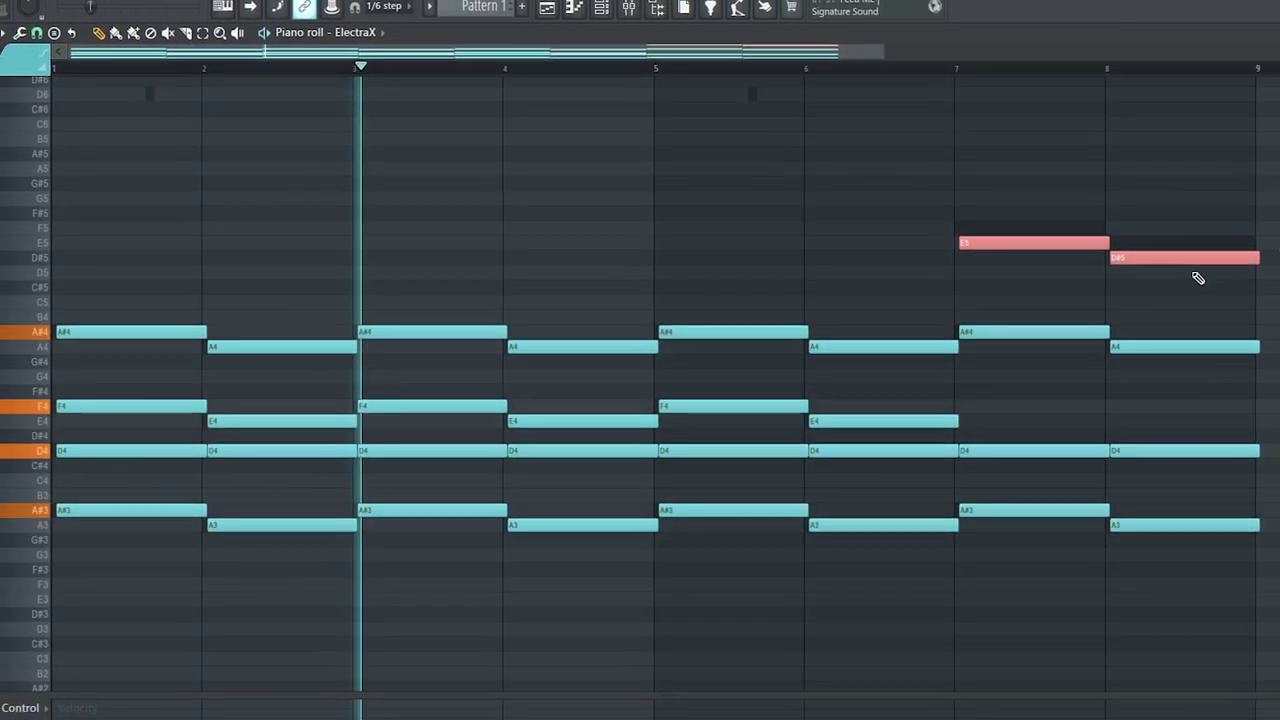
pyautogui.hotkey('shift', 'Up')
pyautogui.hotkey('ctrl', 'Down')
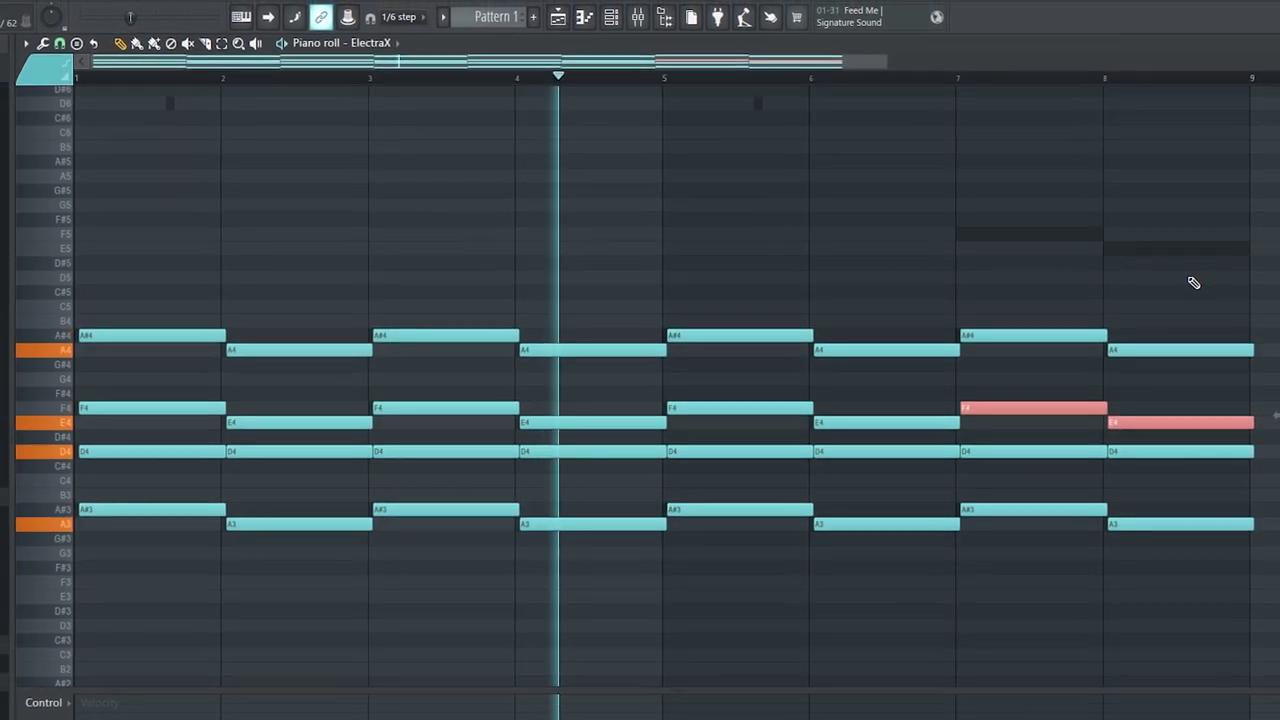
# Select all the ElectraX chord notes and transpose them up one octave.
pyautogui.moveTo(1240, 277); pyautogui.dragTo(75, 690)
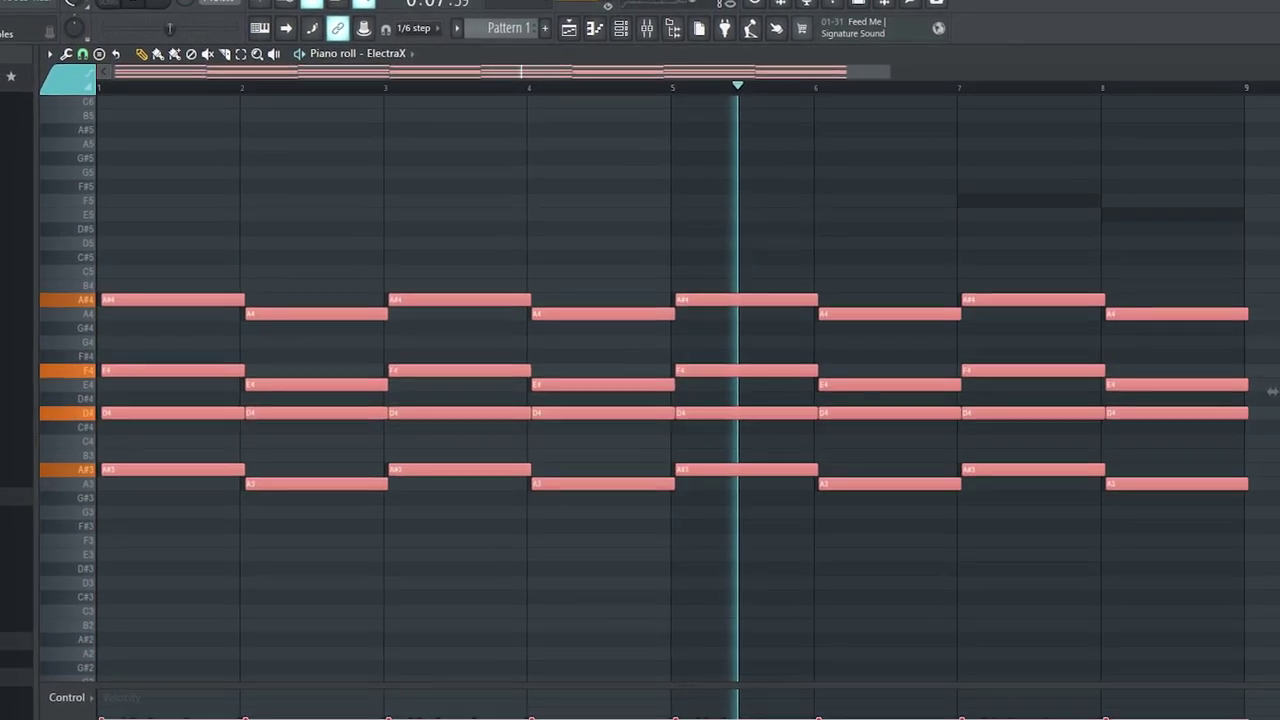
pyautogui.hotkey('ctrl', 'Up')
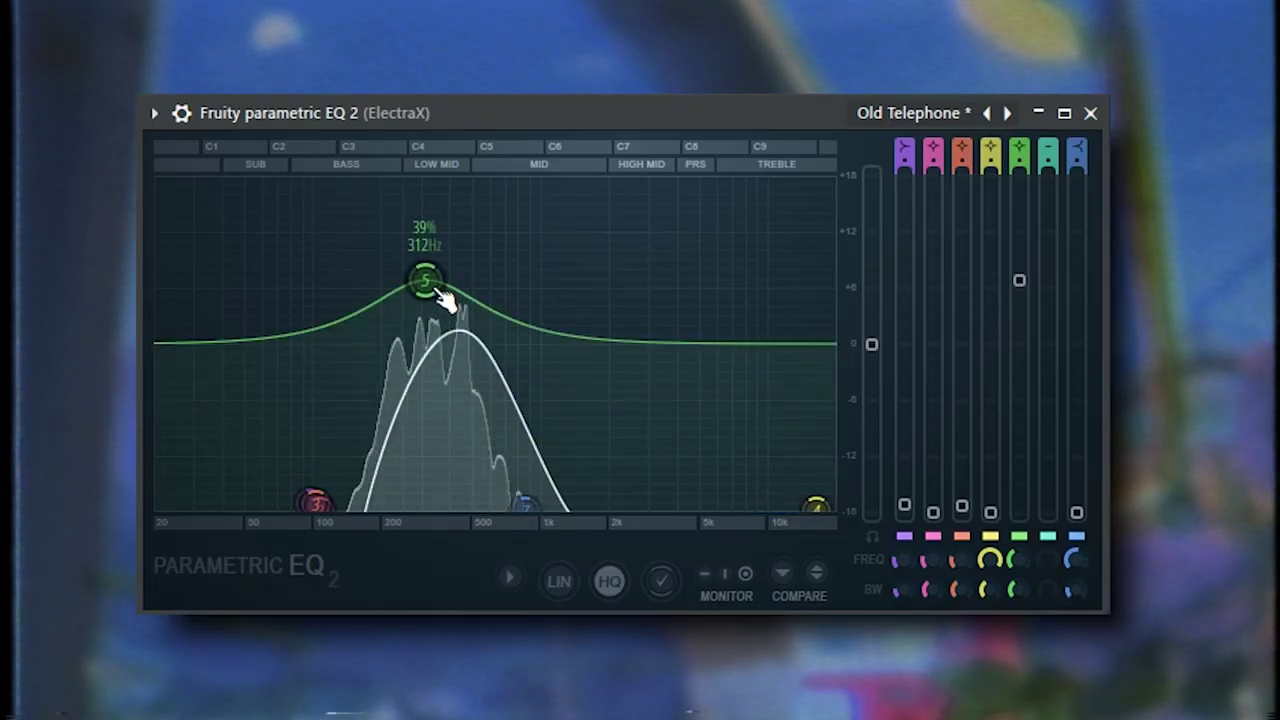
# Shift band 5 of the ElectraX Parametric EQ 2 slightly lower in gain and frequency.
pyautogui.moveTo(416, 328); pyautogui.dragTo(409, 336)
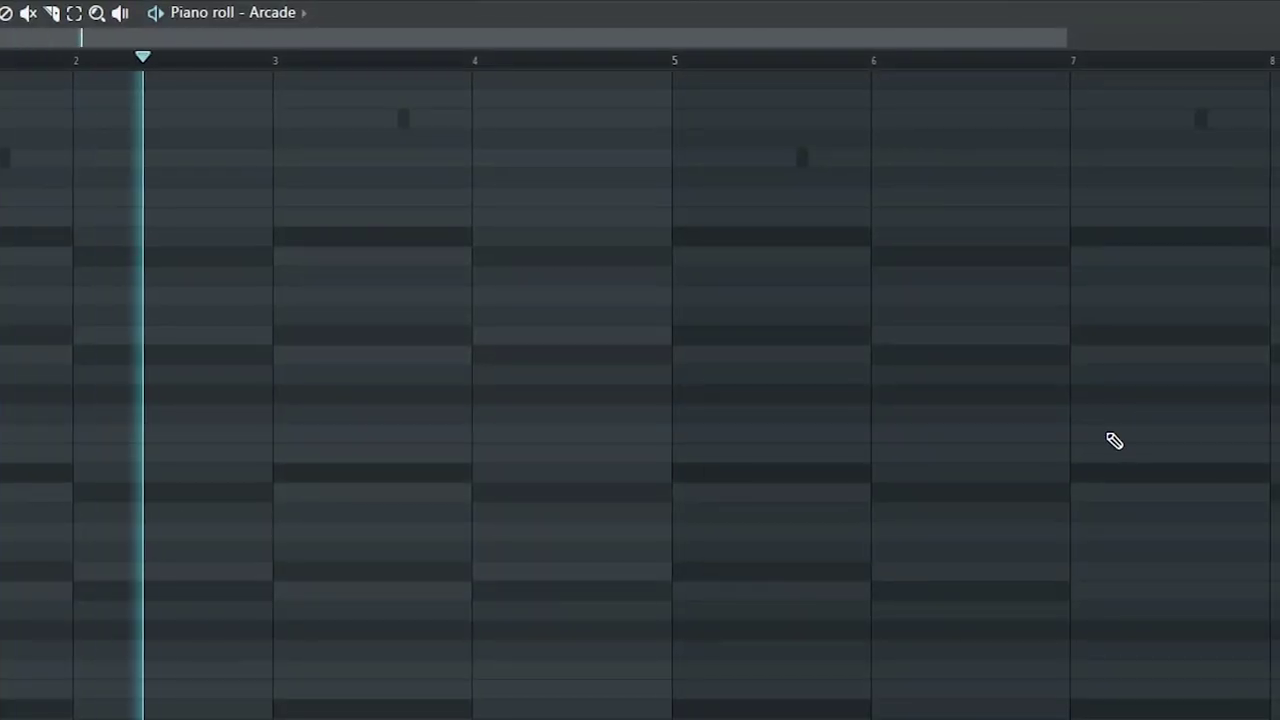
# Place a C5 note at bar 7 in the Arcade pattern and extend its end past bar 8.
pyautogui.click(1176, 413)
pyautogui.moveTo(1170, 432); pyautogui.dragTo(1168, 437)
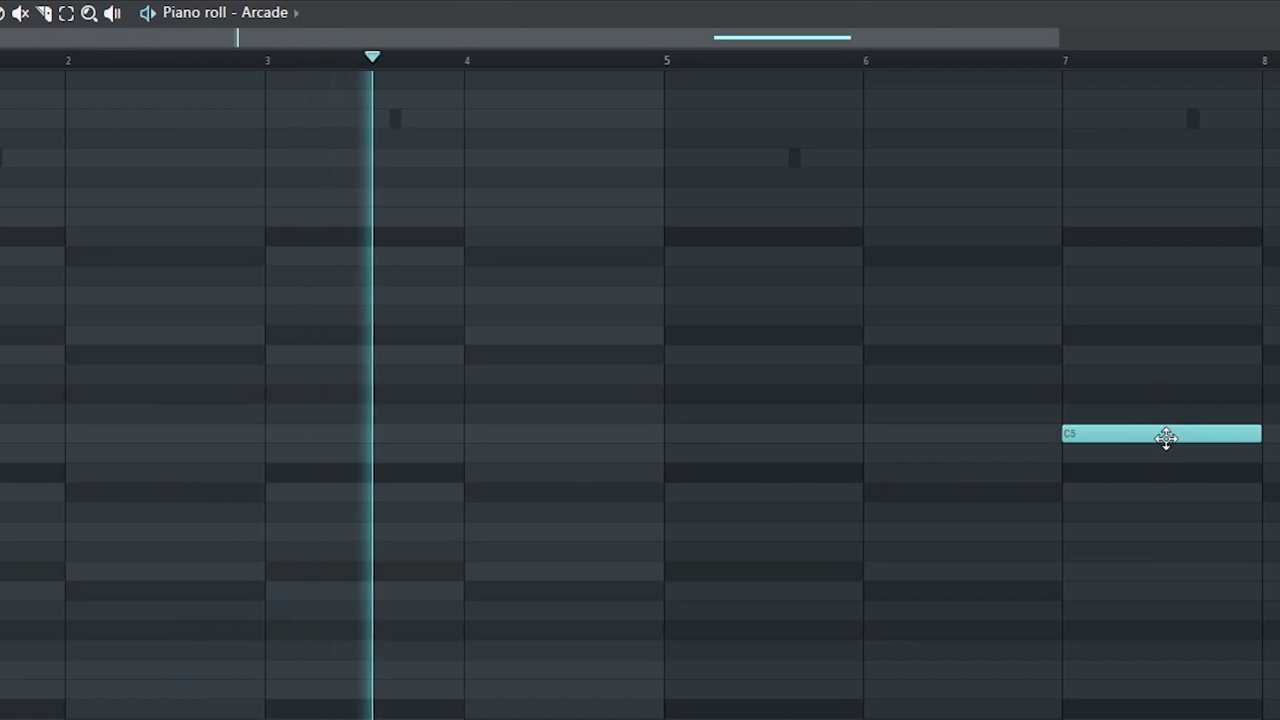
pyautogui.moveTo(1243, 433); pyautogui.dragTo(1270, 430)
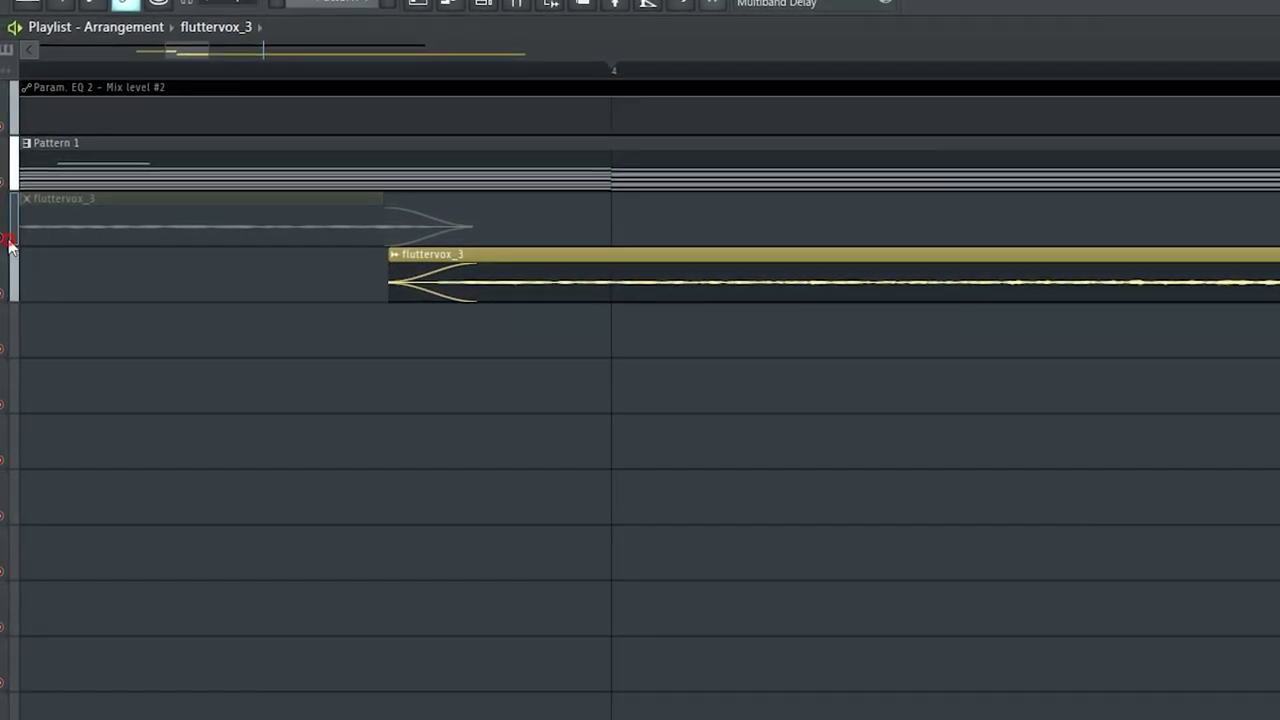
# Delete the part of the second fluttervox_3 clip beyond bar 5 so that the clip ends there.
pyautogui.scroll(-2, 67, 226)
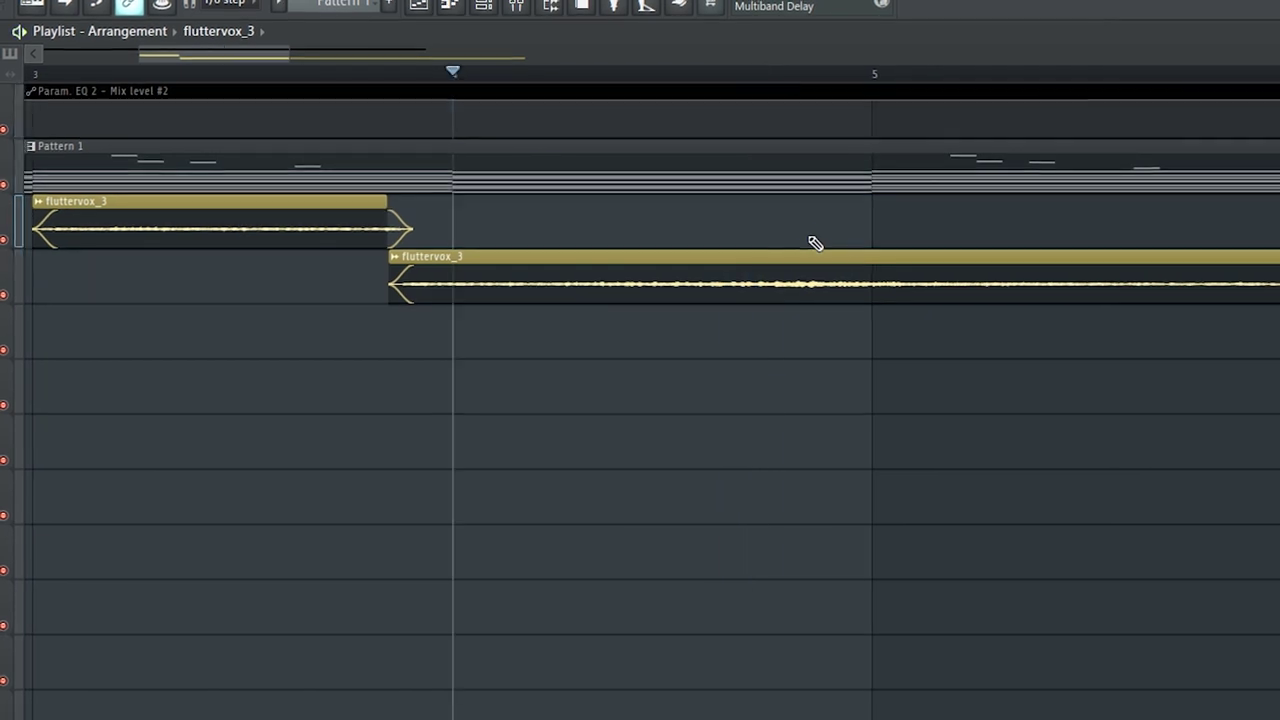
pyautogui.rightClick(948, 275)
pyautogui.scroll(-4, 931, 314)
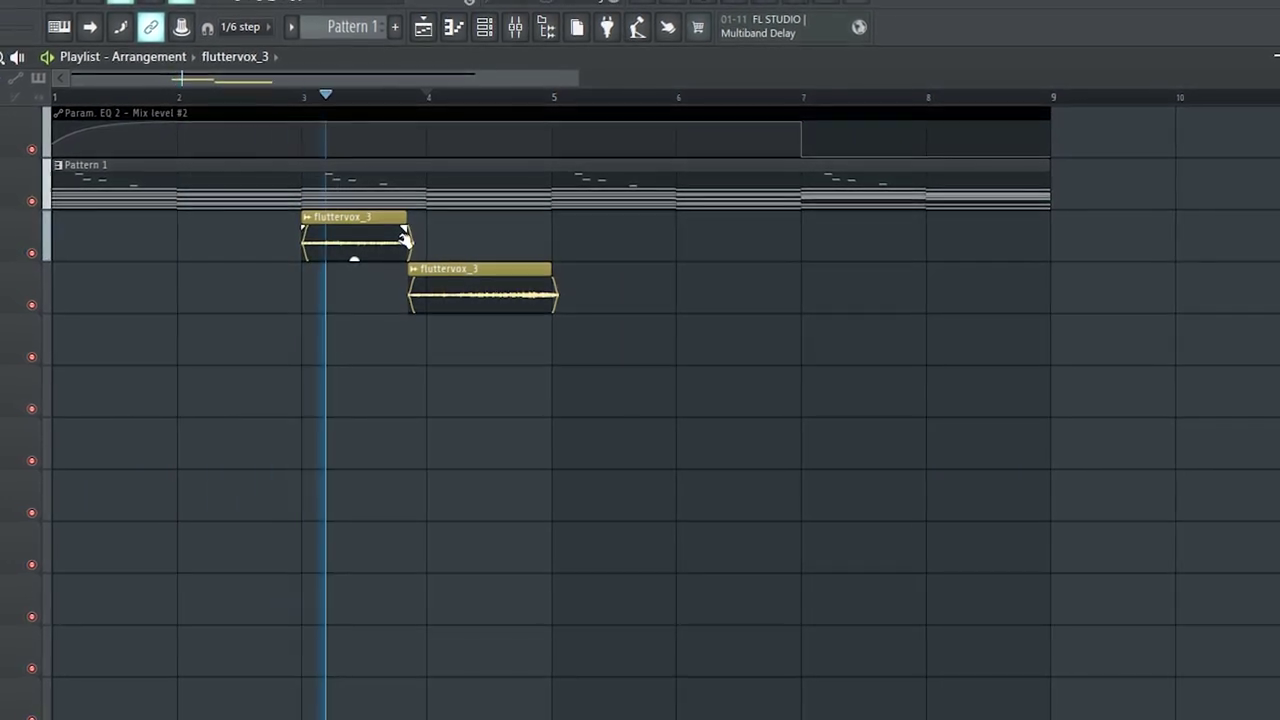
# Select both fluttervox_3 clips and place them further along the arrangement, past bar 5.
pyautogui.moveTo(561, 252); pyautogui.dragTo(376, 348)
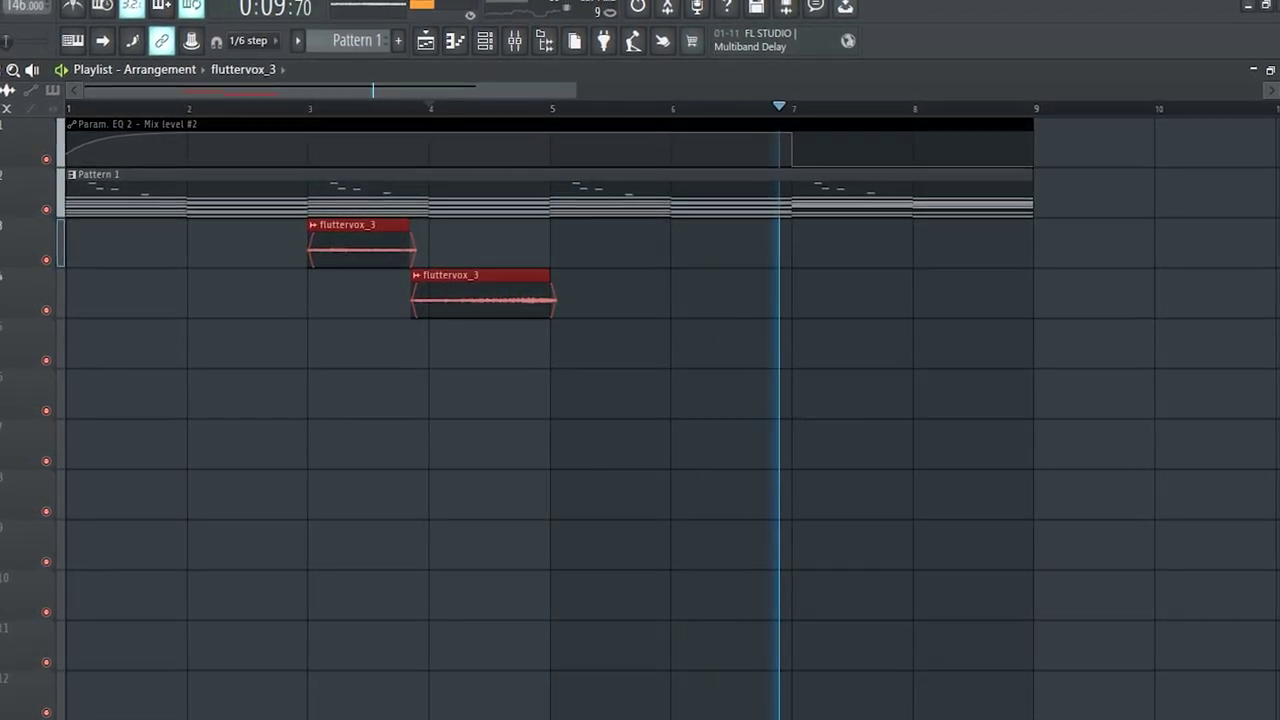
pyautogui.moveTo(221, 243); pyautogui.dragTo(440, 298)
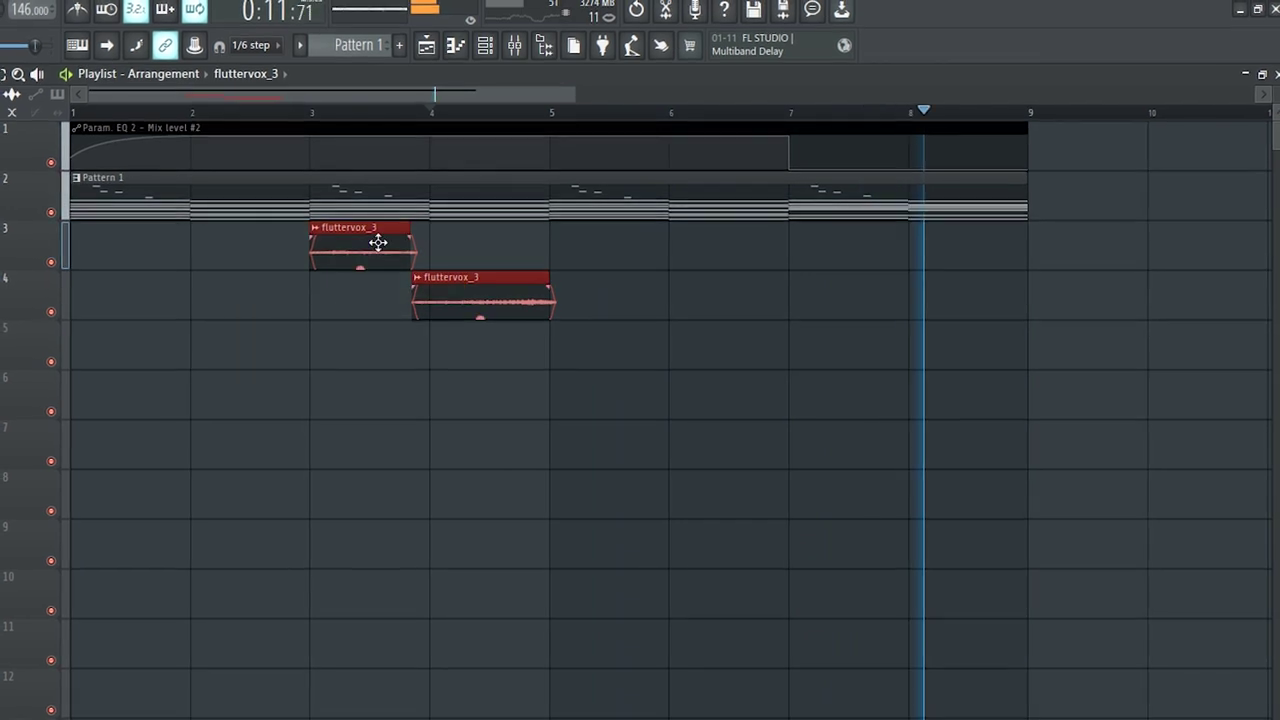
pyautogui.moveTo(381, 238); pyautogui.dragTo(686, 249)
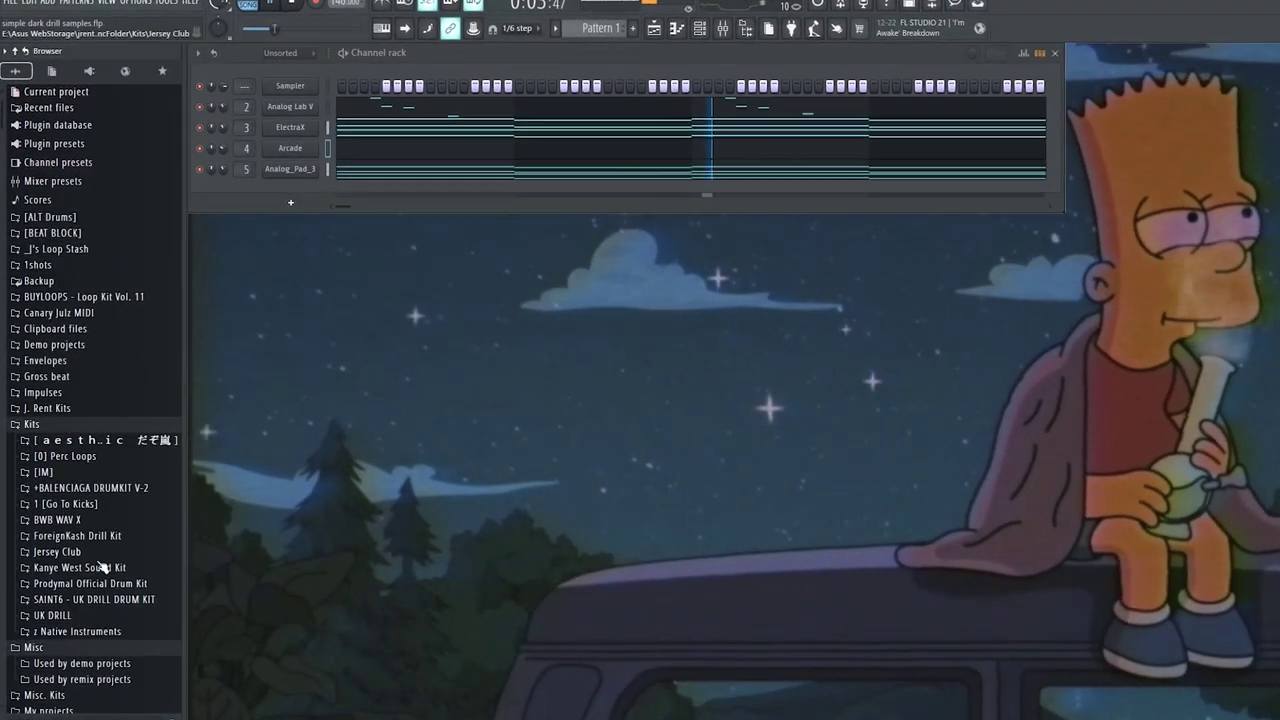
# Find the [SAINT6] Dirty Snare sample in the SAINT6 - UK DRILL DRUM KIT and add it as a new channel.
pyautogui.click(100, 601)
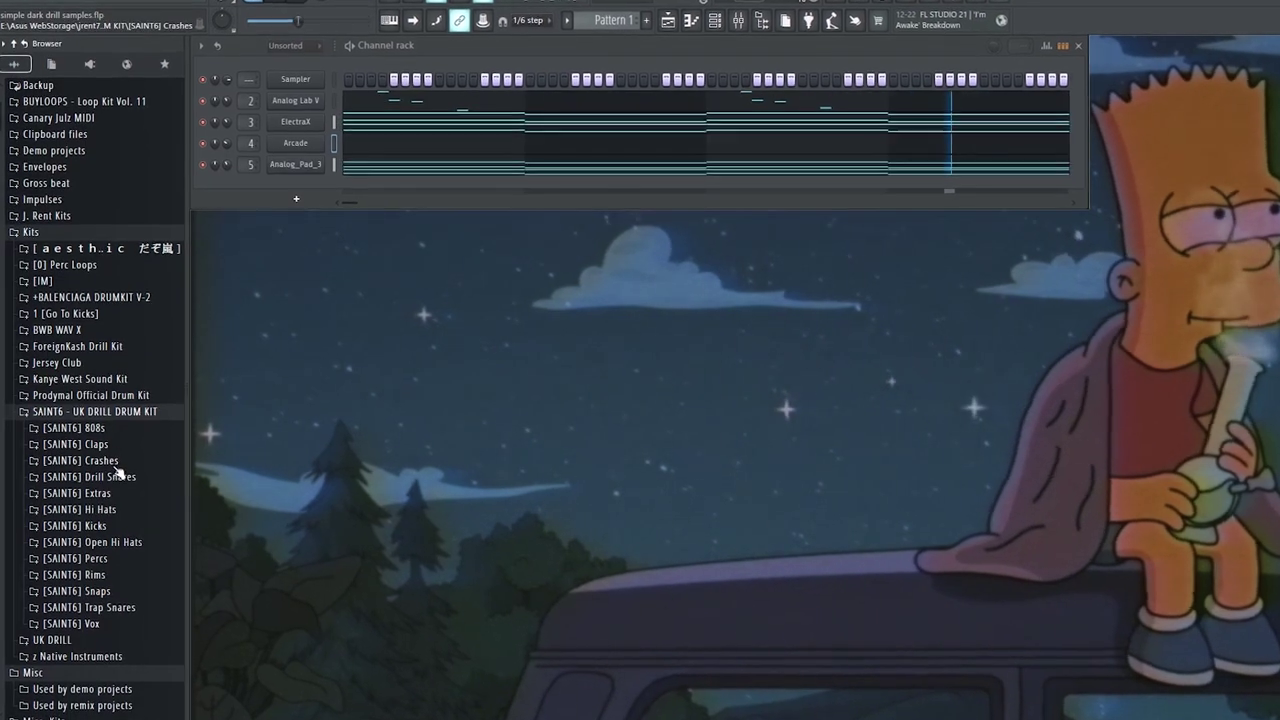
pyautogui.click(115, 479)
pyautogui.scroll(-3, 131, 495)
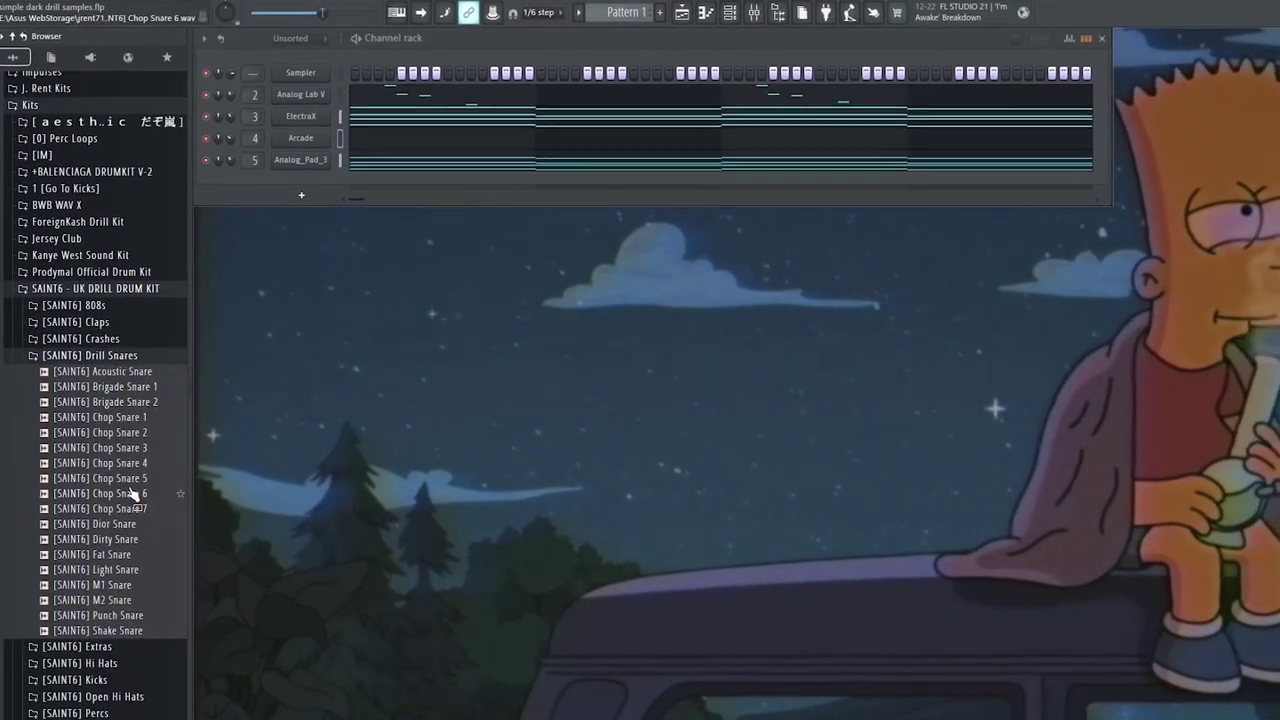
pyautogui.moveTo(135, 546); pyautogui.dragTo(306, 187)
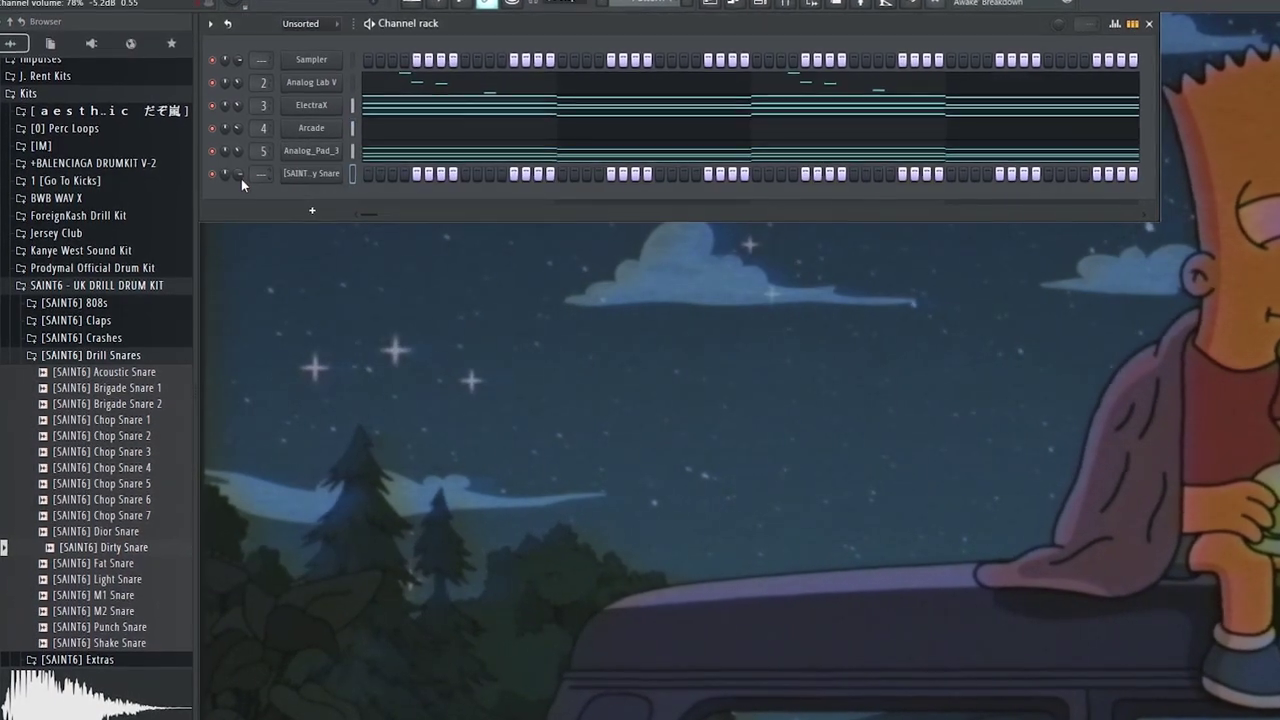
# Open the Dirty Snare channel's piano roll and place a short C5 hit in the middle of bar 1.
pyautogui.click(463, 177)
pyautogui.press('space')
pyautogui.rightClick(343, 174)
pyautogui.click(378, 174)
pyautogui.moveTo(213, 323); pyautogui.dragTo(130, 361)
pyautogui.rightClick(135, 337)
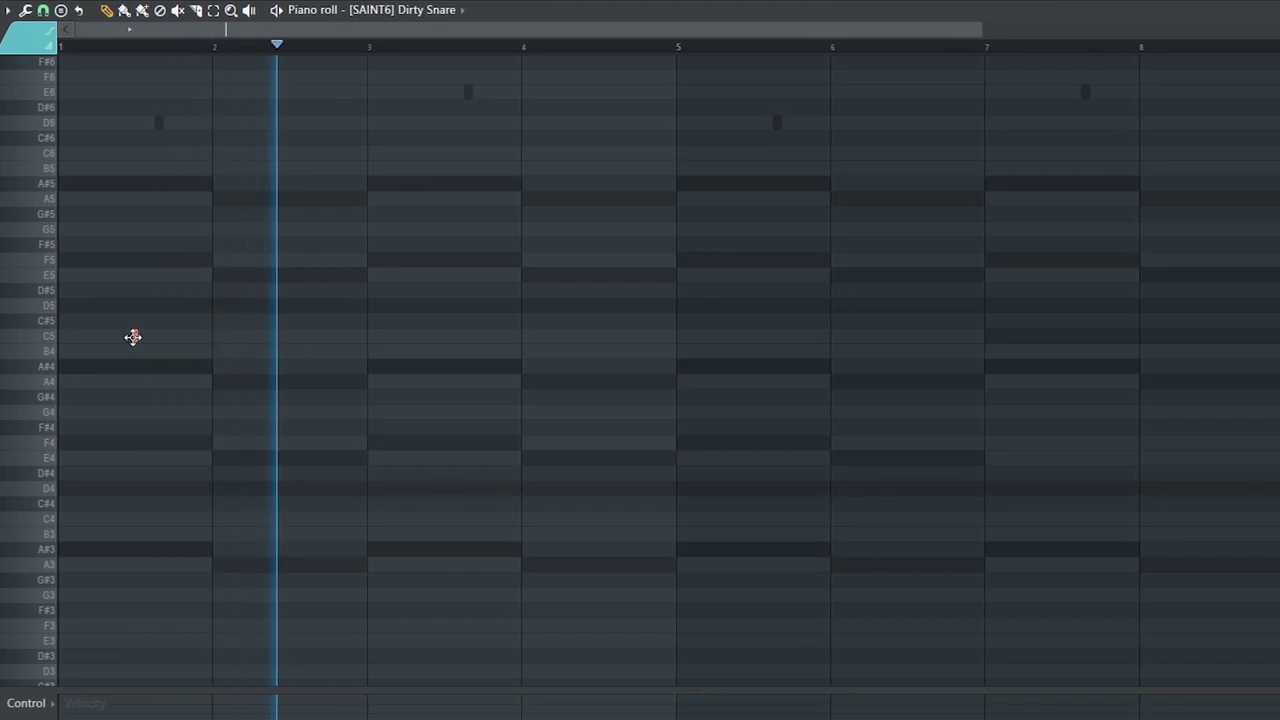
# Duplicate the C5 snare hits until there is one in the middle of each of the eight bars.
pyautogui.moveTo(401, 299); pyautogui.dragTo(130, 388)
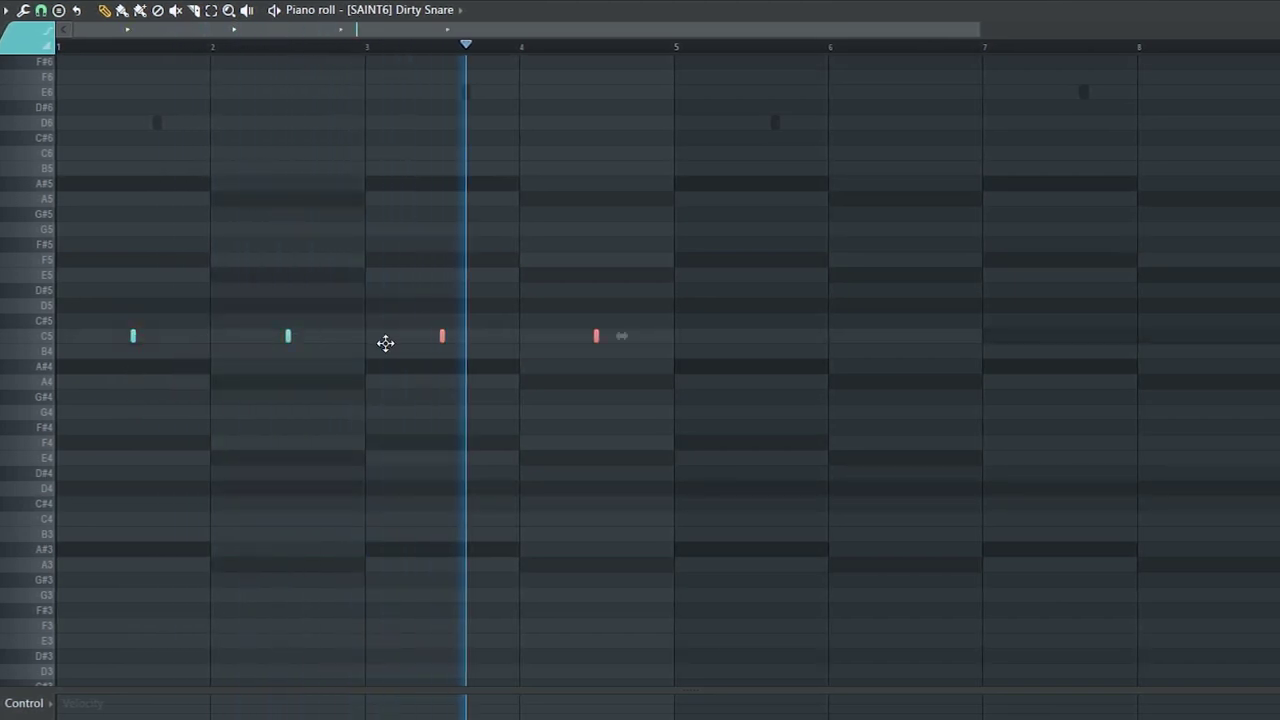
pyautogui.moveTo(706, 325); pyautogui.dragTo(134, 380)
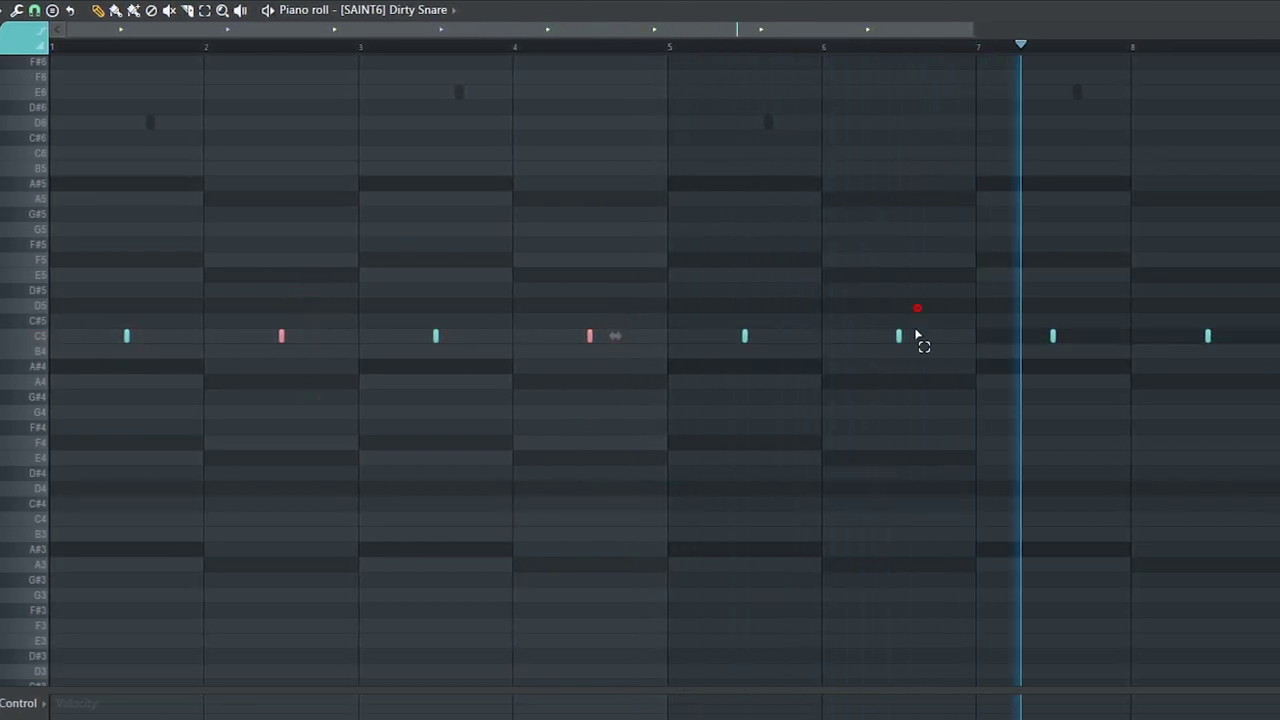
# Set the snap to 1/4 beat and move the snare hits in bars 2, 4, 6 and 8 four steps later.
pyautogui.moveTo(1237, 301); pyautogui.dragTo(1198, 408)
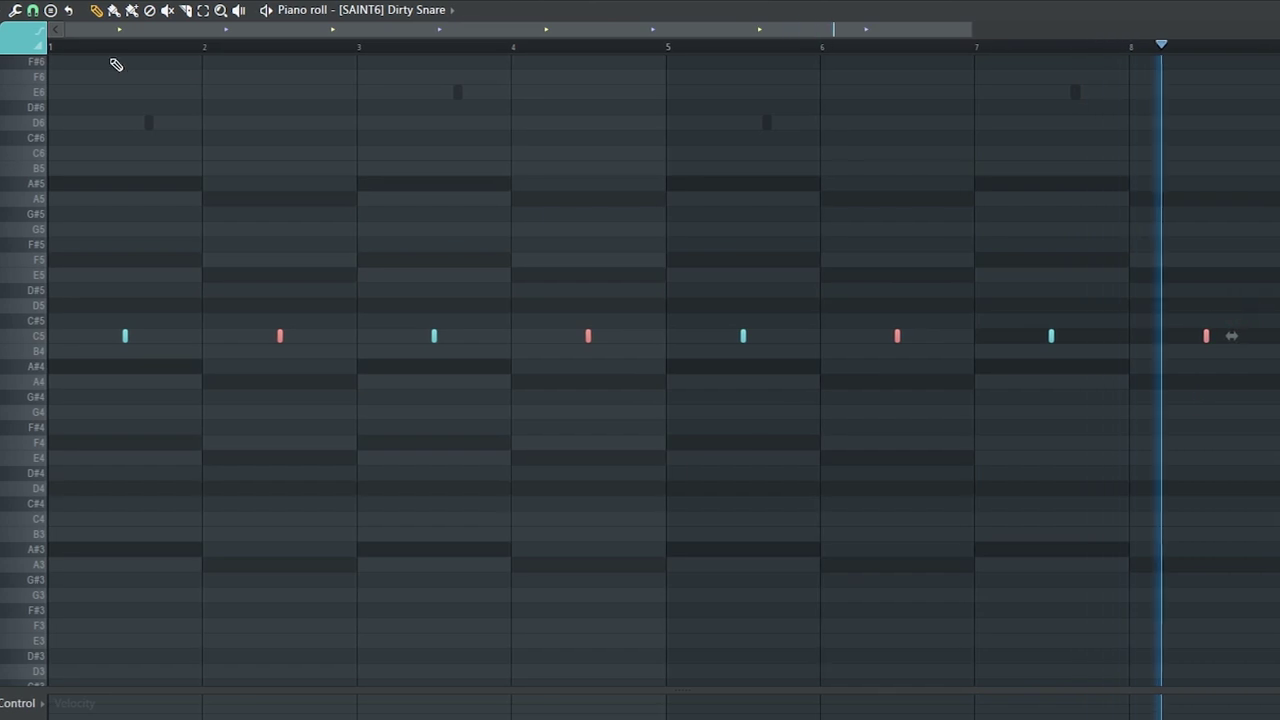
pyautogui.click(35, 13)
pyautogui.click(62, 201)
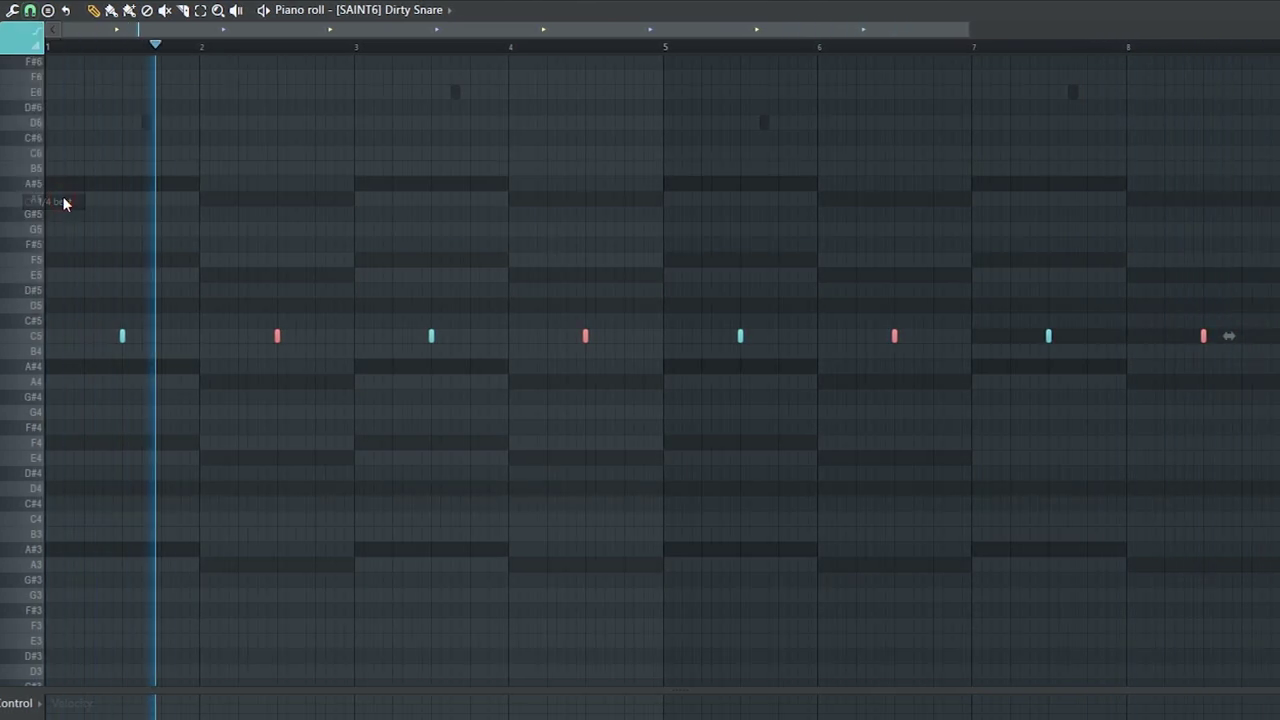
pyautogui.hotkey('shift', 'Right')
pyautogui.hotkey('shift', 'Right')
pyautogui.hotkey('shift', 'Right')
pyautogui.hotkey('shift', 'Right')
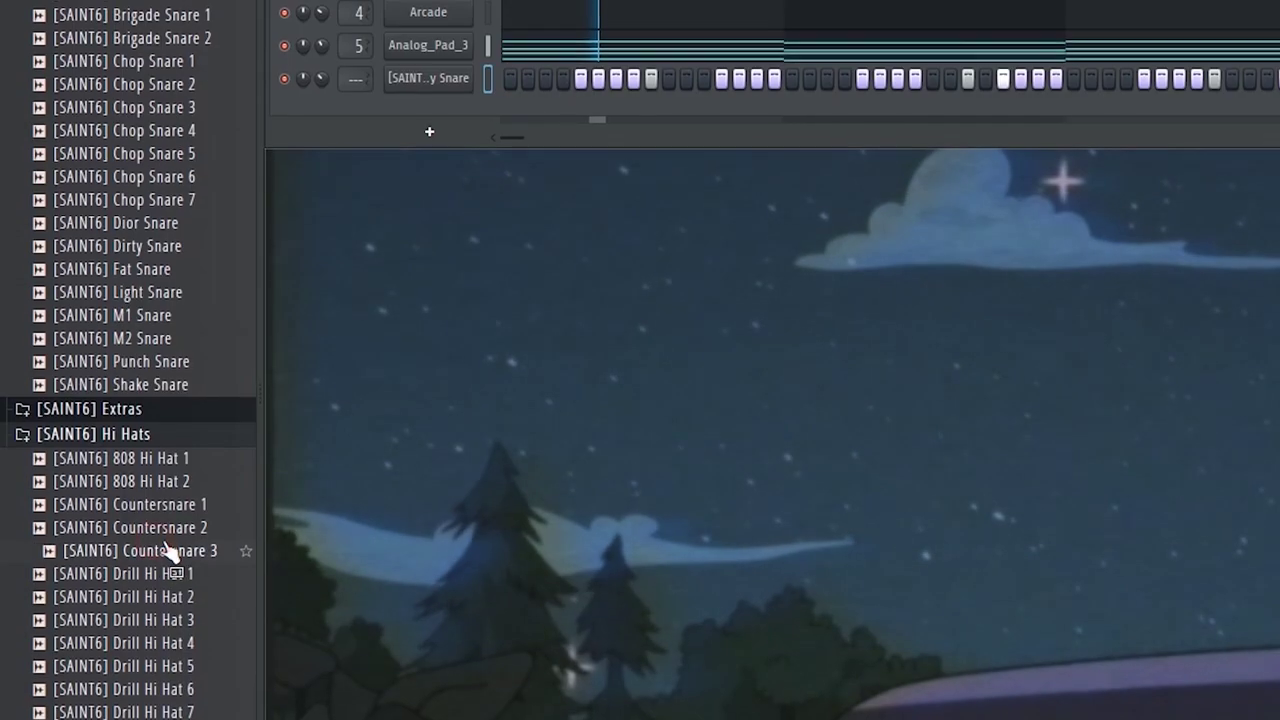
# Add the [SAINT6] LA Snare sample as a new channel and program a rhythmic C5 hi-hat pattern across bars 1 to 8.
pyautogui.moveTo(163, 549); pyautogui.dragTo(543, 145)
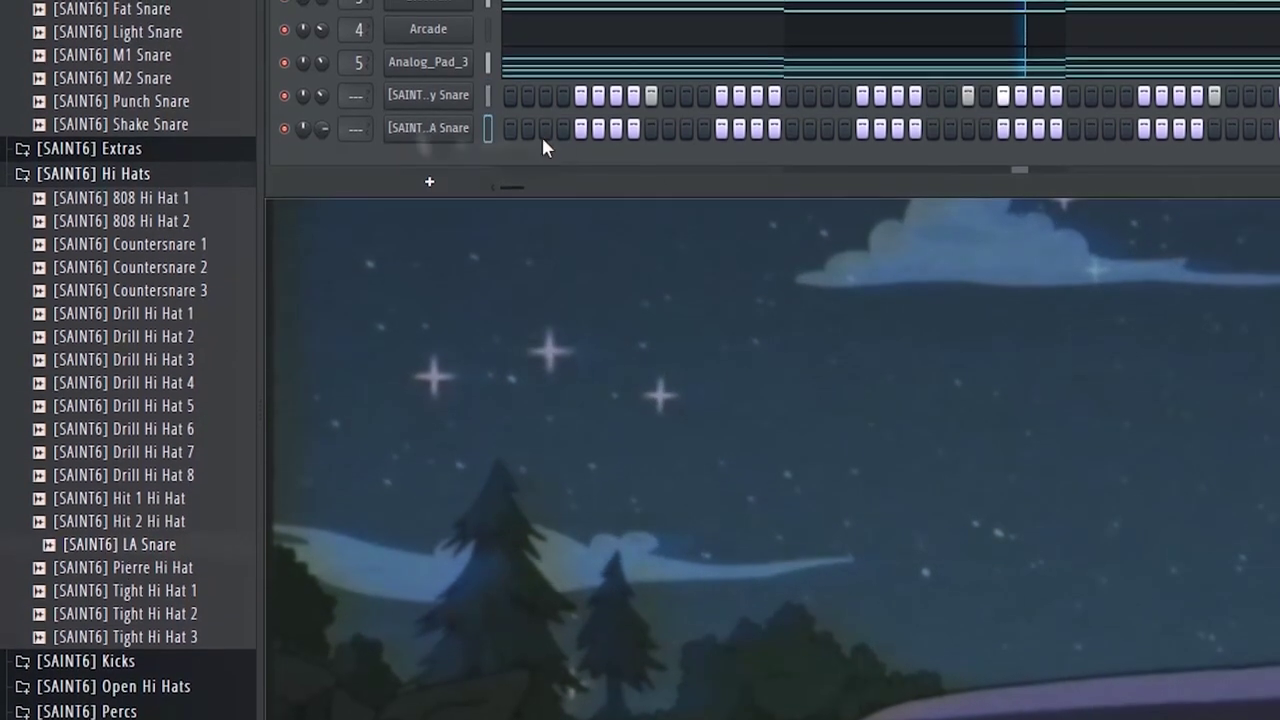
pyautogui.click(562, 136)
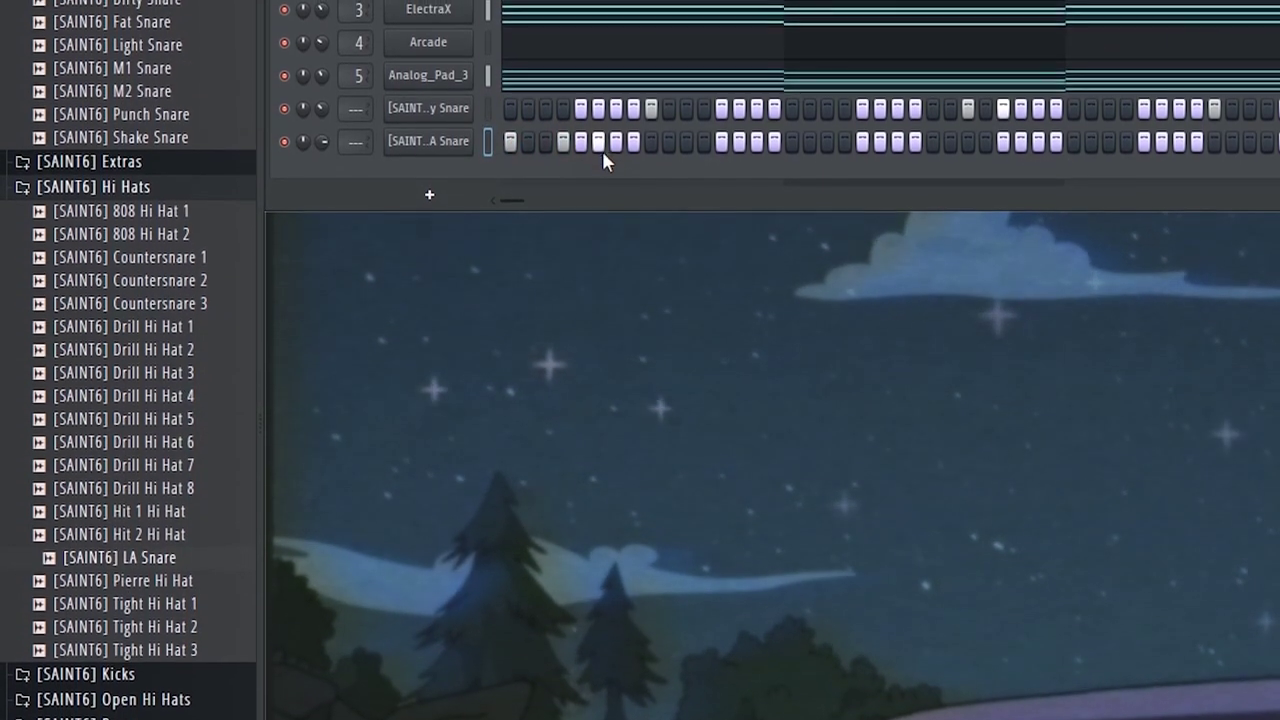
pyautogui.rightClick(450, 158)
pyautogui.click(515, 149)
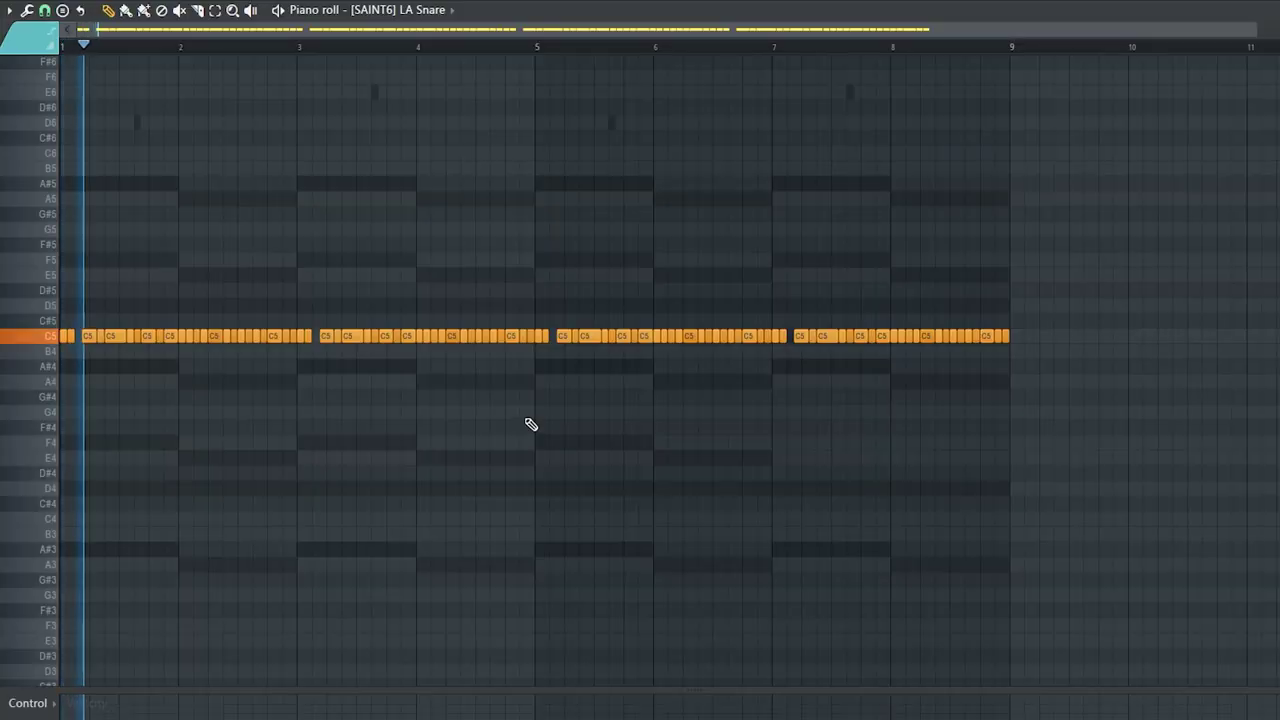
pyautogui.hotkey('ctrl', 'a')
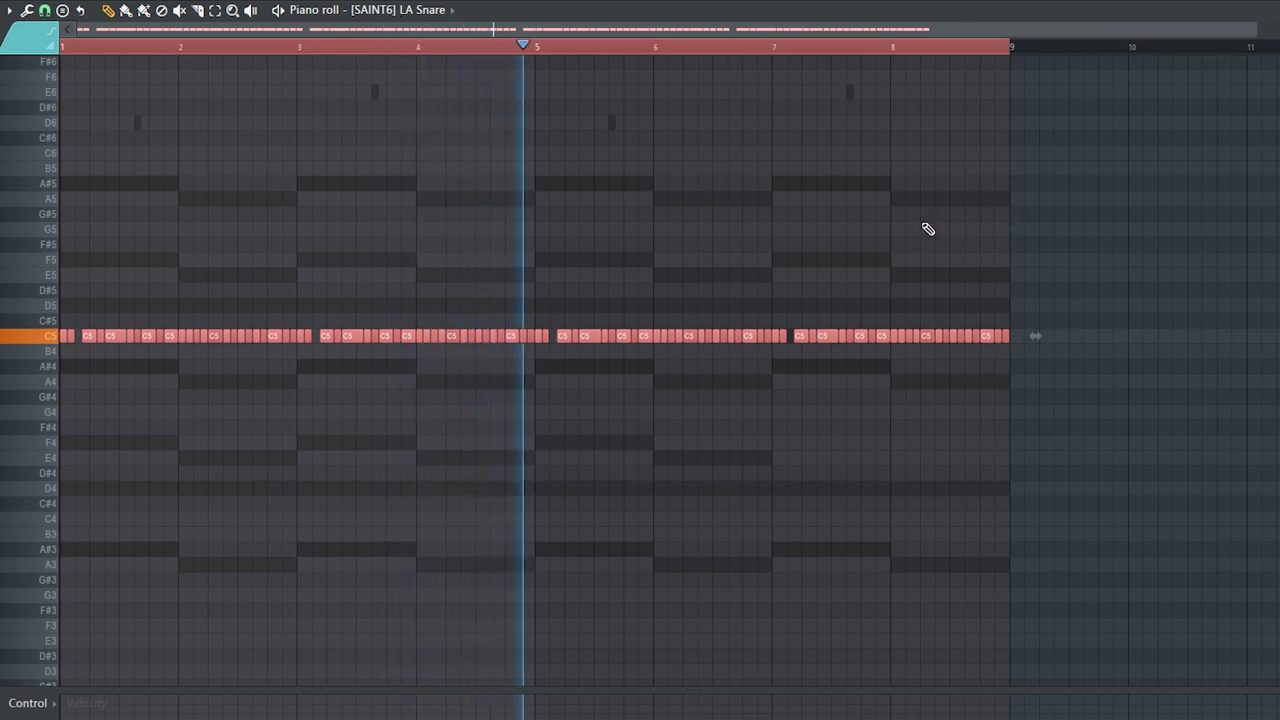
pyautogui.hotkey('ctrl', 'd')
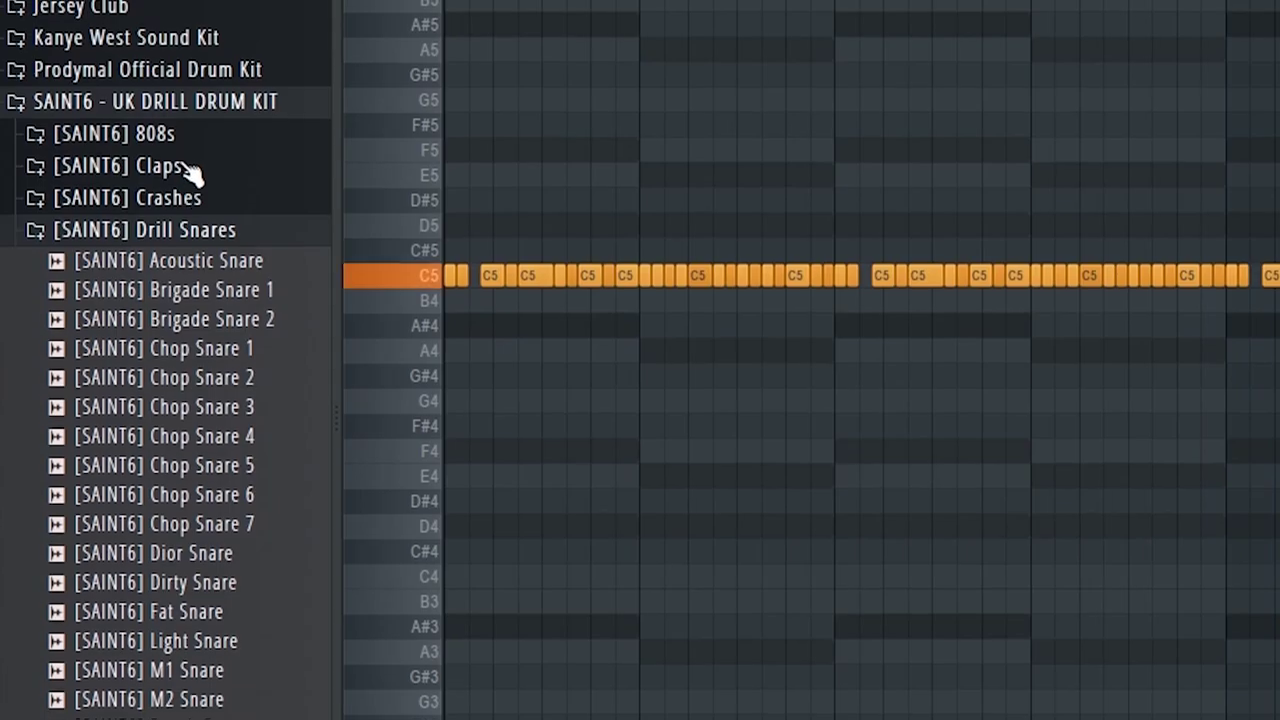
# Find the [SAINT6] Dirty 808 sample in the drum kit's 808s folder and add it as a new channel.
pyautogui.click(114, 137)
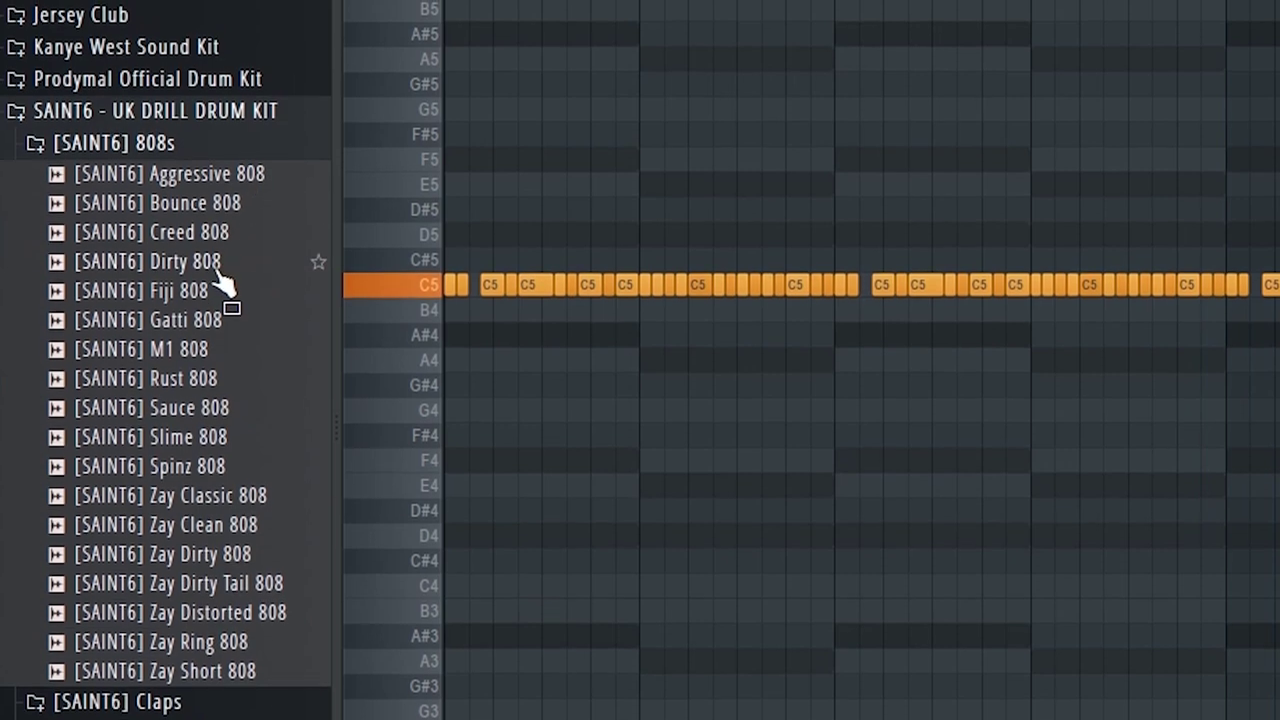
pyautogui.click(222, 260)
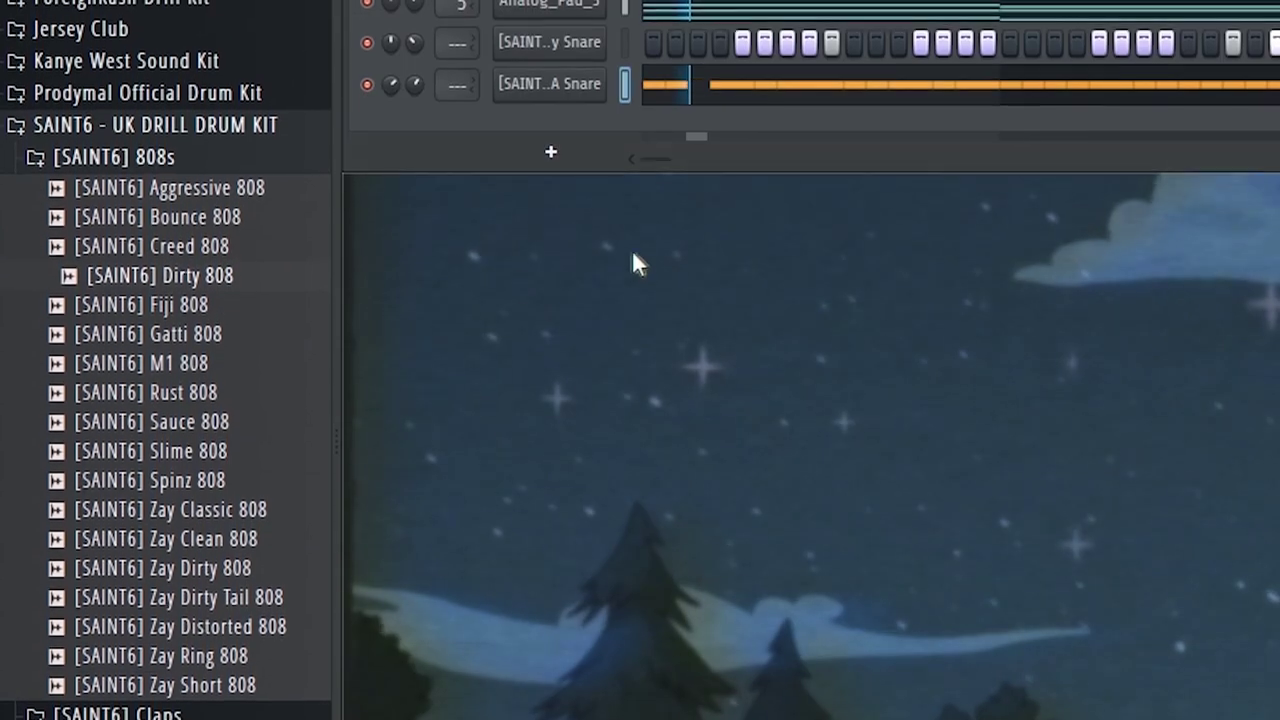
pyautogui.moveTo(160, 268); pyautogui.dragTo(562, 136)
pyautogui.click(564, 138)
# Detect the pitch regions of the Dirty 808 sample in the Edison audio editor and close the editor.
pyautogui.rightClick(444, 542)
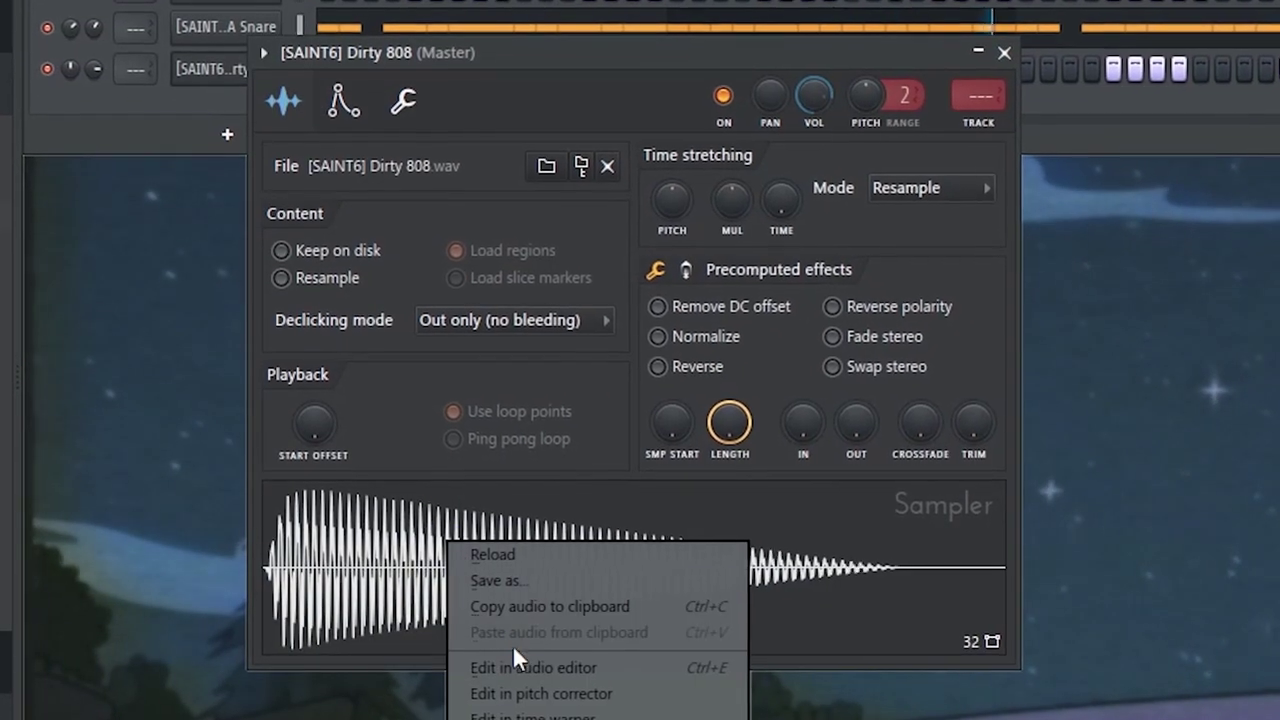
pyautogui.click(514, 664)
pyautogui.rightClick(281, 500)
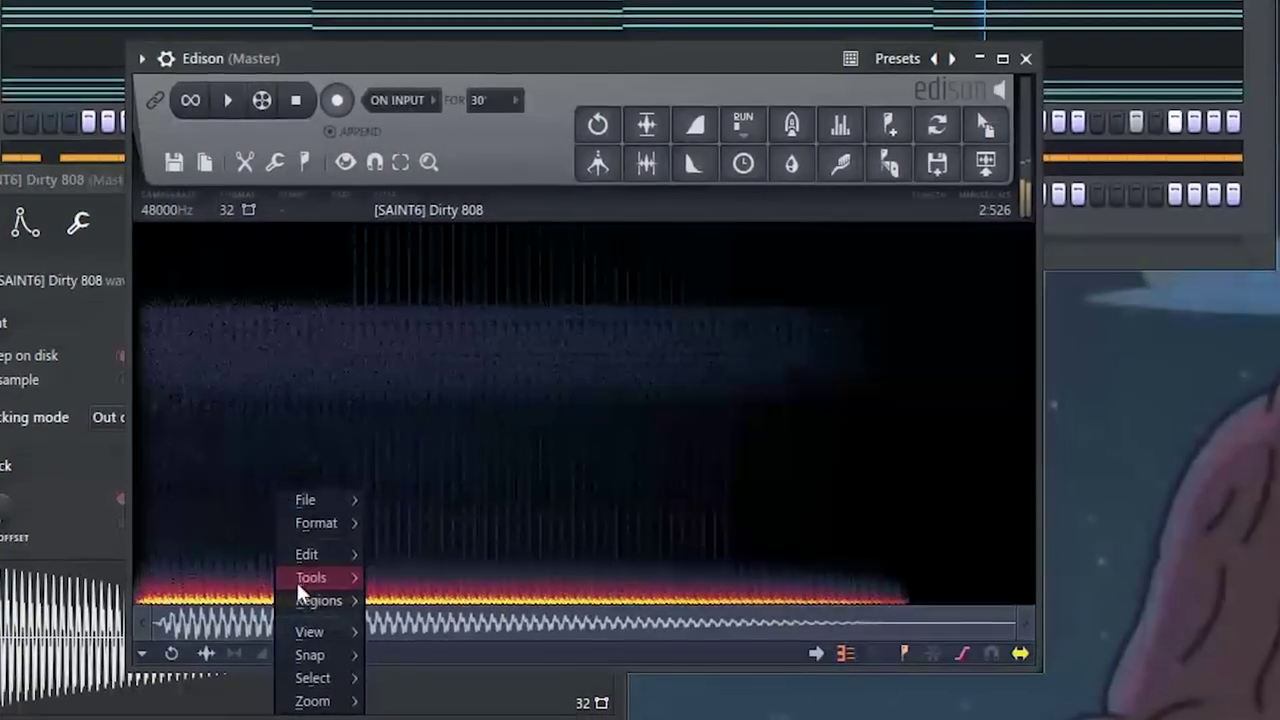
pyautogui.moveTo(320, 578)
pyautogui.click(418, 571)
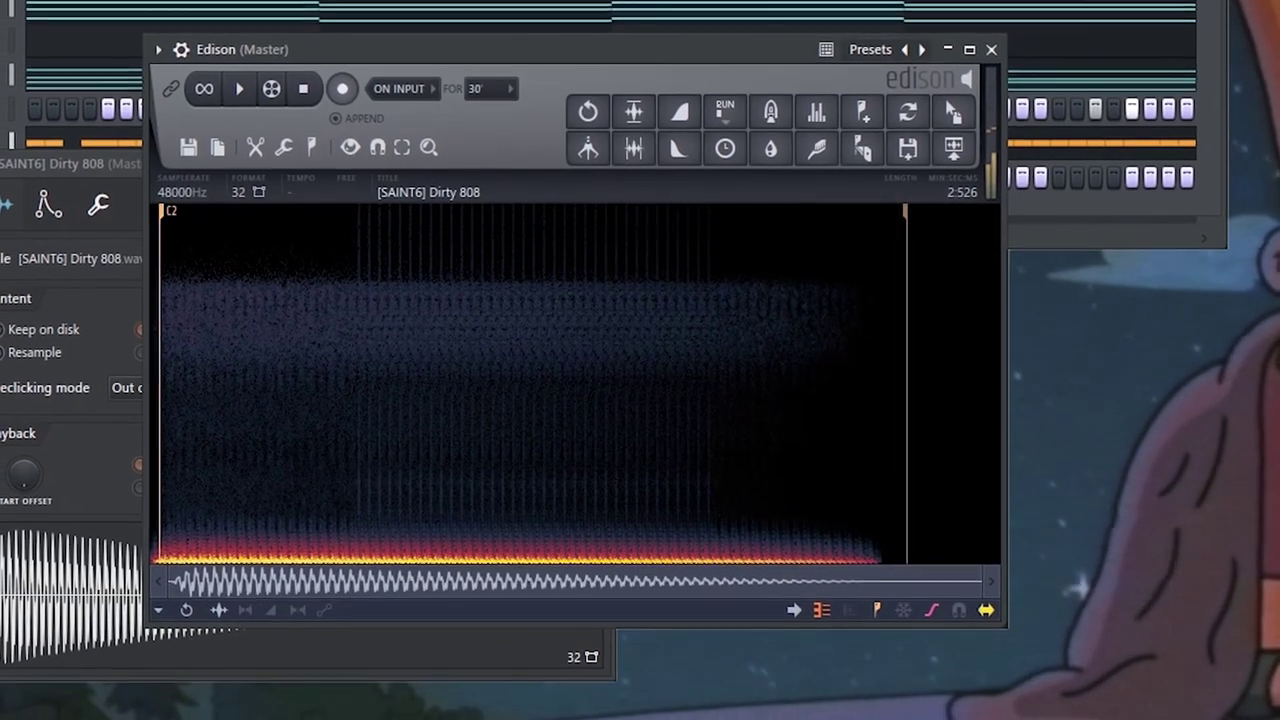
pyautogui.click(998, 52)
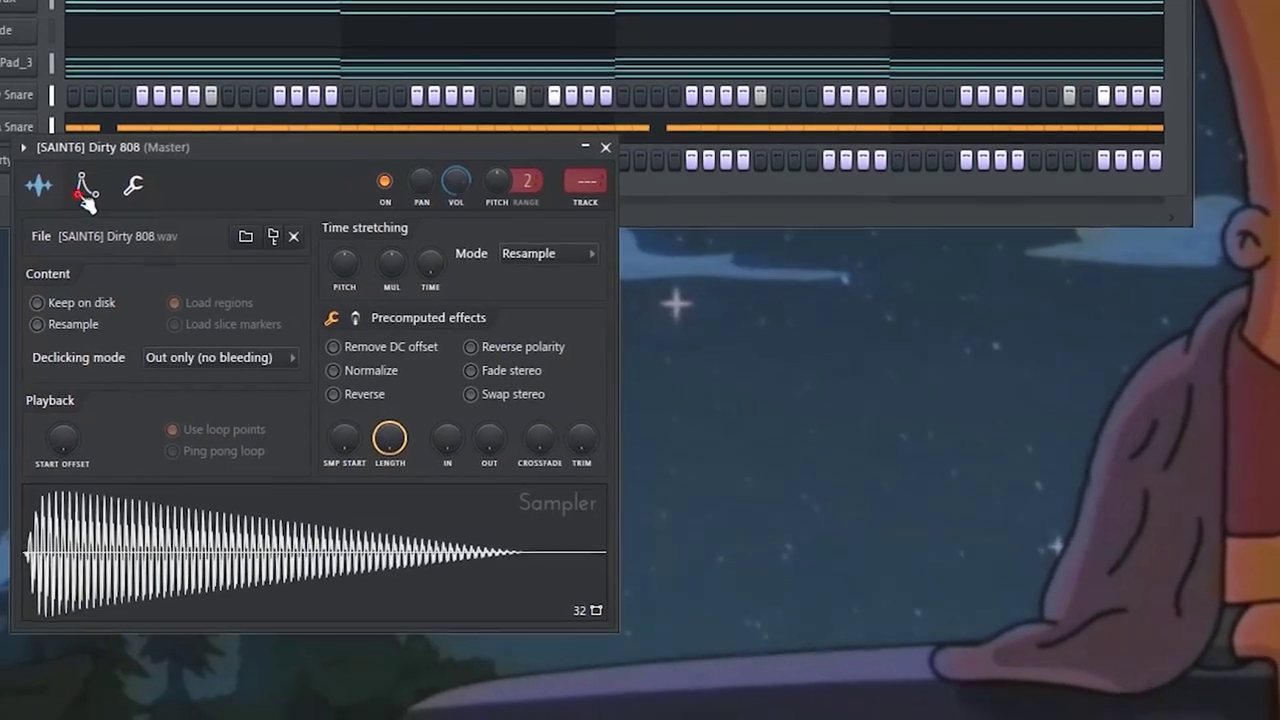
# Adjust the Dirty 808 channel's envelope settings and close its sampler window.
pyautogui.click(75, 189)
pyautogui.moveTo(182, 372); pyautogui.dragTo(217, 440)
pyautogui.moveTo(251, 372); pyautogui.dragTo(251, 440)
pyautogui.click(619, 120)
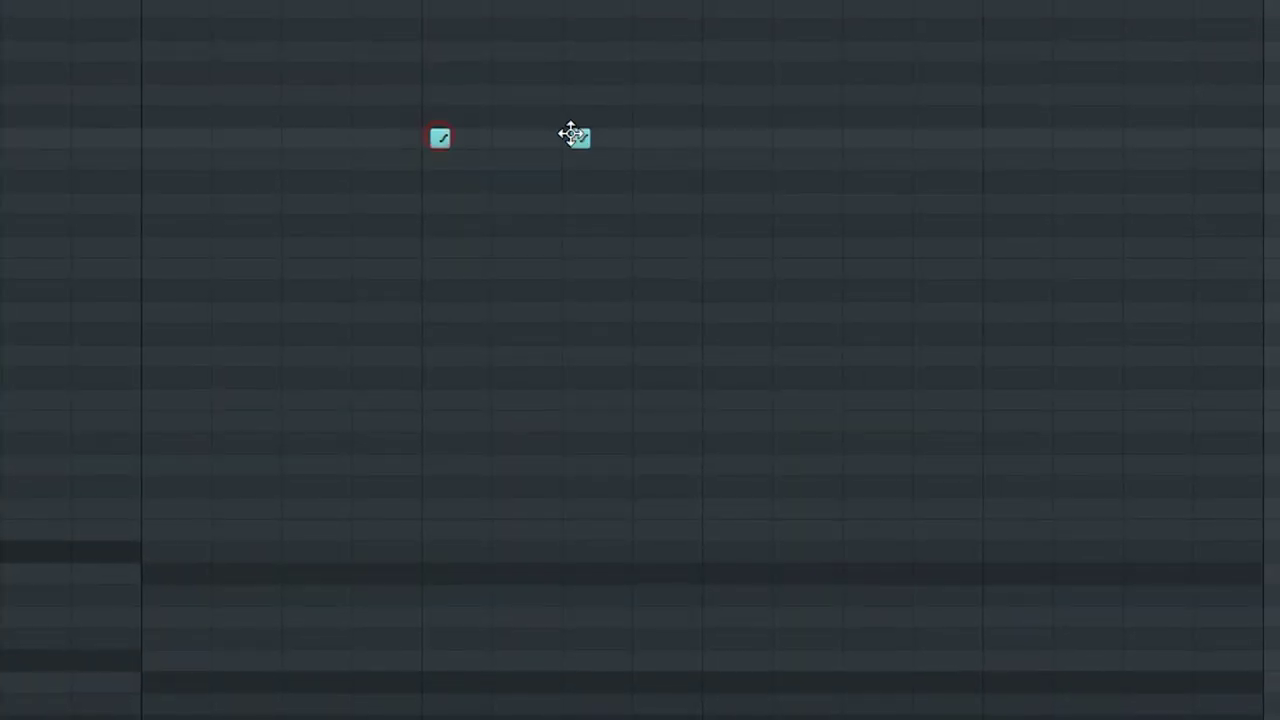
# Arrange three descending pairs of short slide notes across bar 8 and play them back.
pyautogui.moveTo(676, 126); pyautogui.dragTo(435, 180)
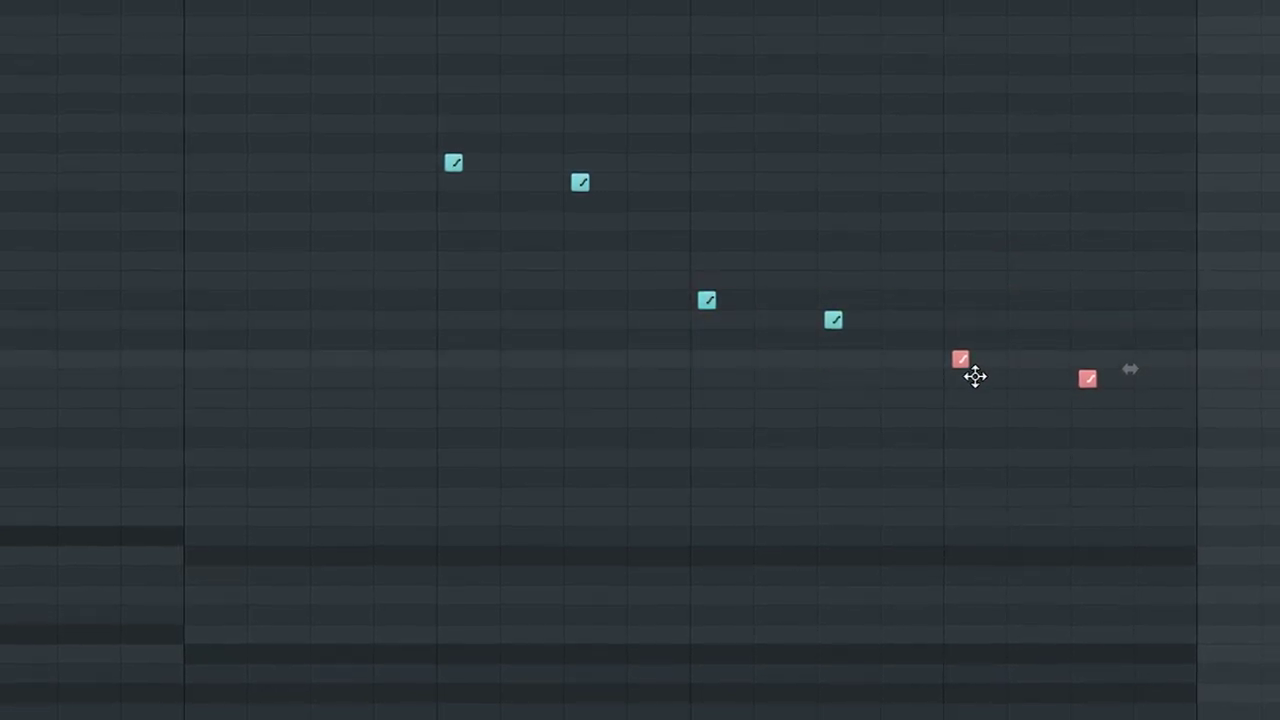
pyautogui.press('space')
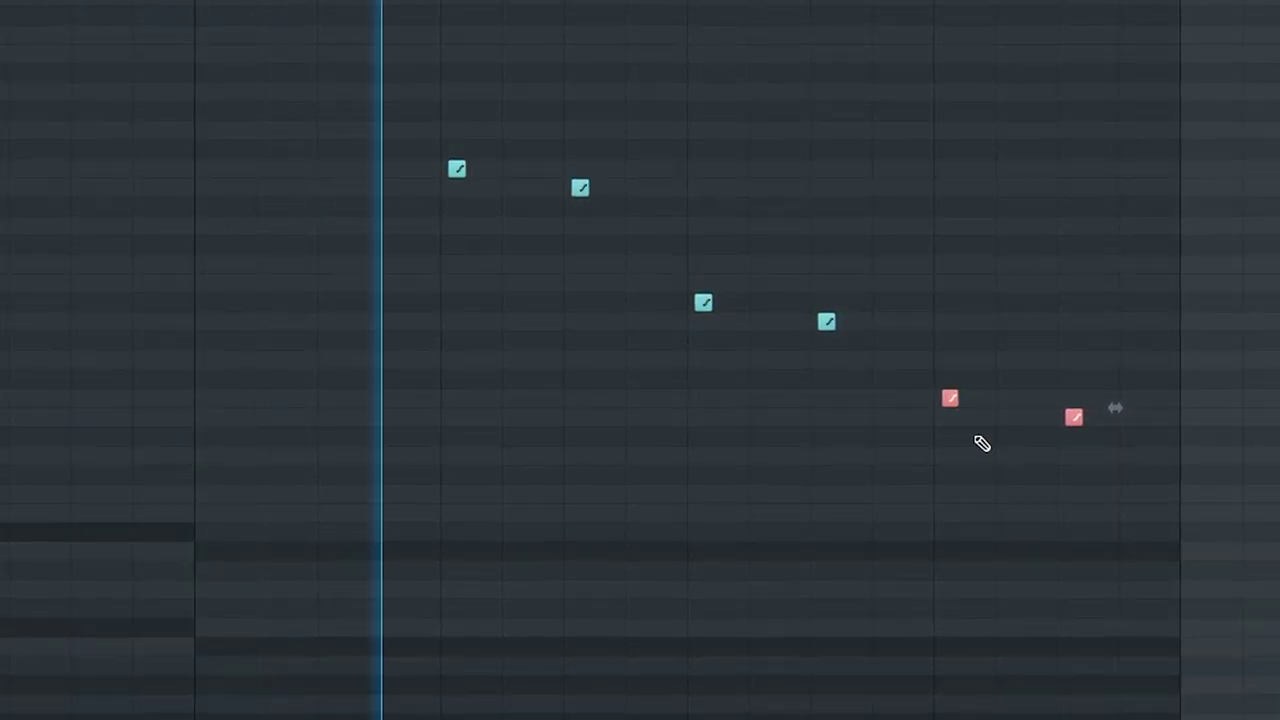
pyautogui.scroll(-6, 806, 426)
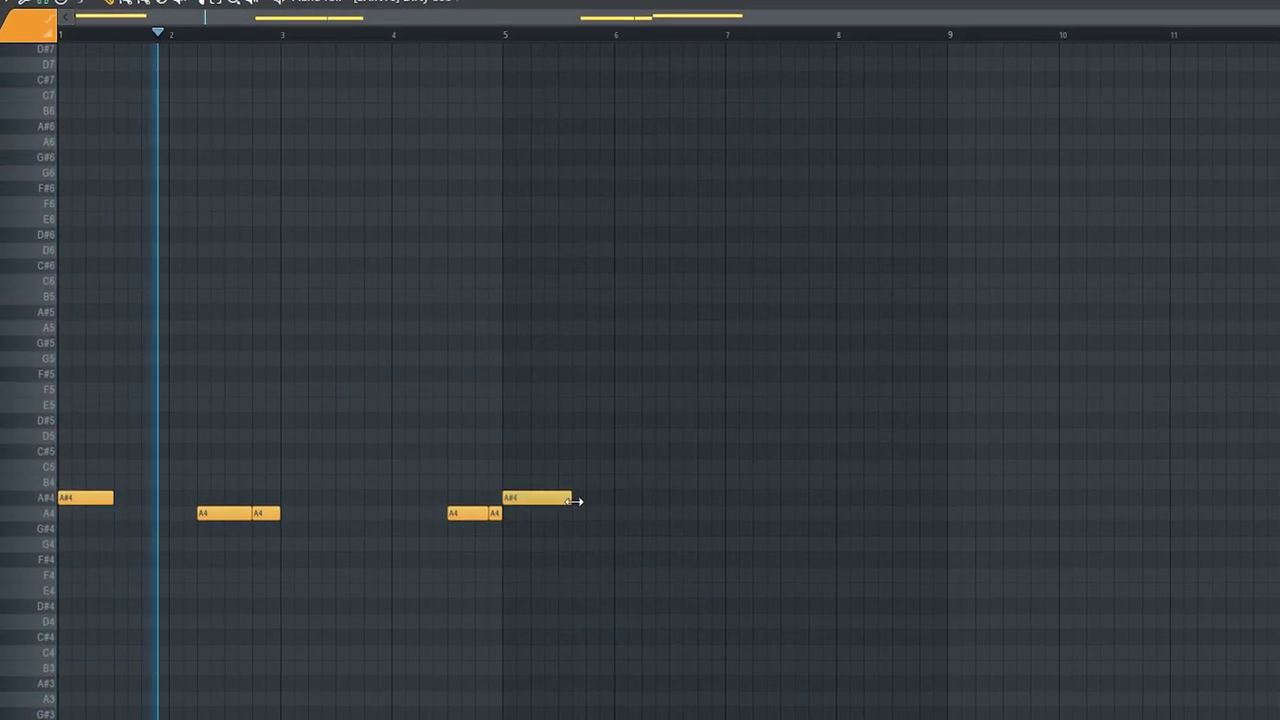
# Set the bar 5 A#4 808 note to about half a bar and continue the A4 pattern to a three-note run ending bar 8.
pyautogui.moveTo(574, 501); pyautogui.dragTo(584, 502)
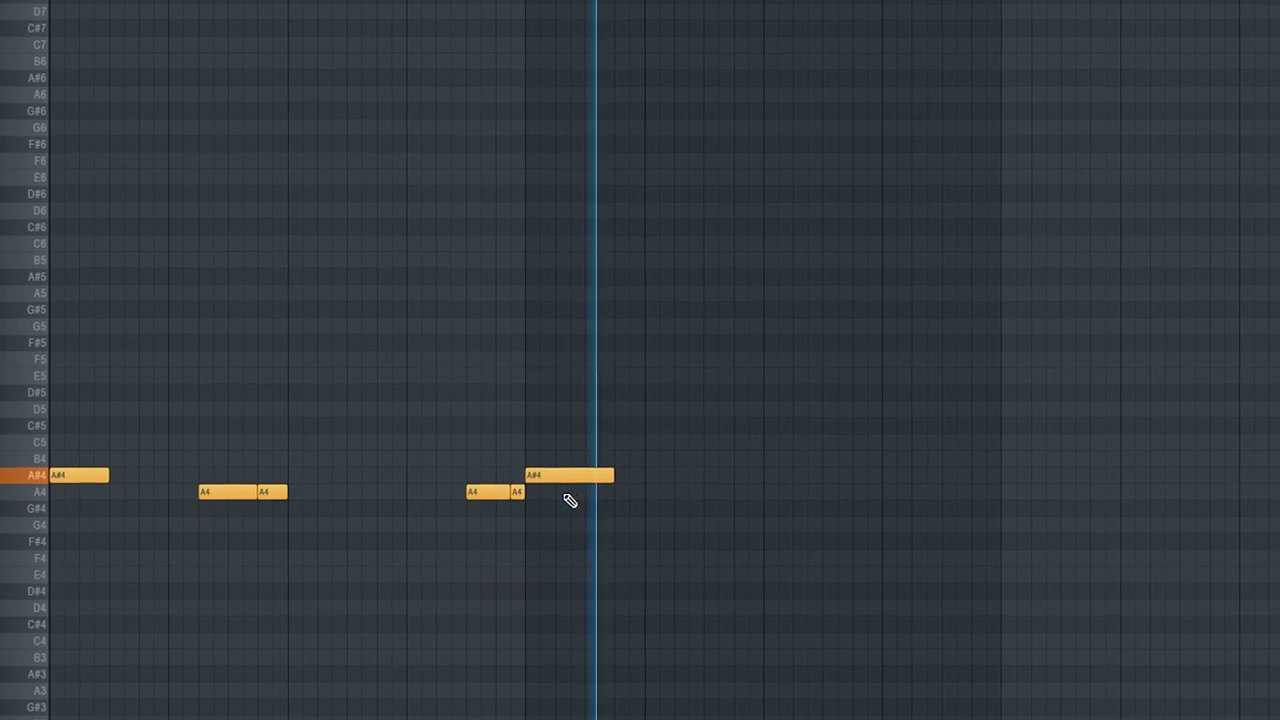
pyautogui.moveTo(615, 471); pyautogui.dragTo(594, 472)
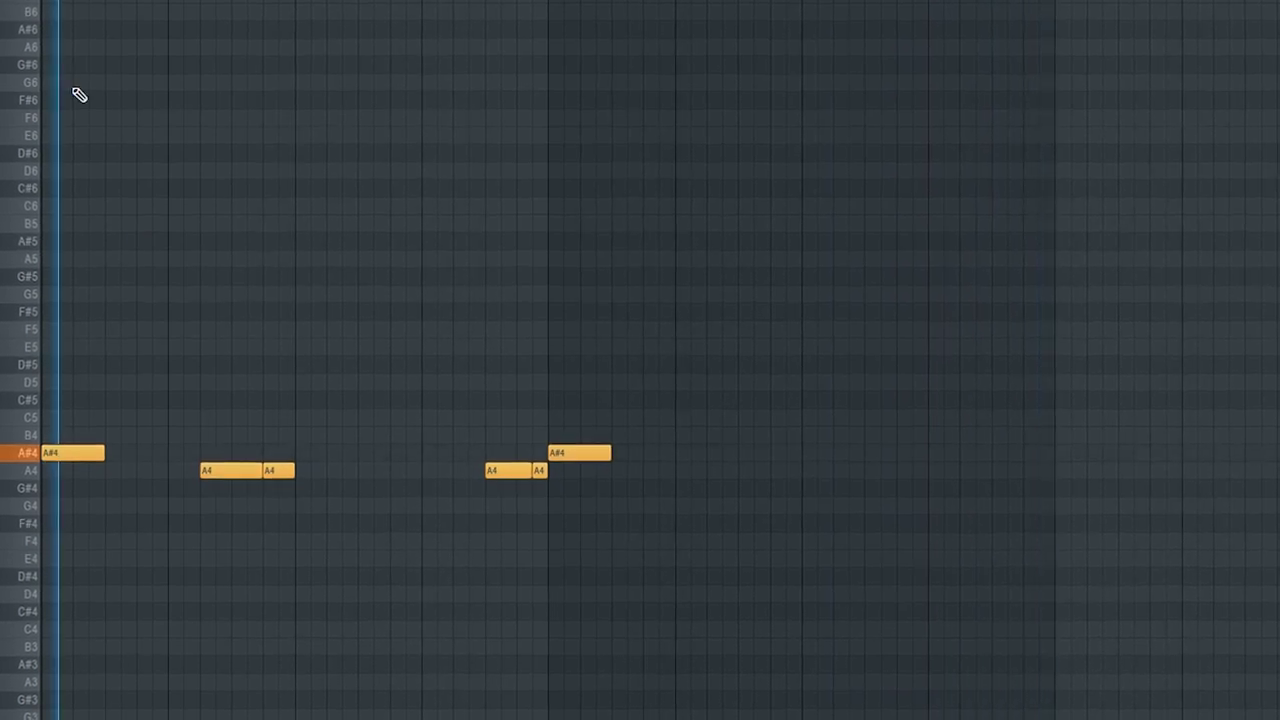
pyautogui.moveTo(342, 385)
pyautogui.mouseDown()
pyautogui.moveTo(234, 488)
pyautogui.moveTo(850, 484)
pyautogui.moveTo(890, 476)
pyautogui.moveTo(897, 449)
pyautogui.mouseUp()
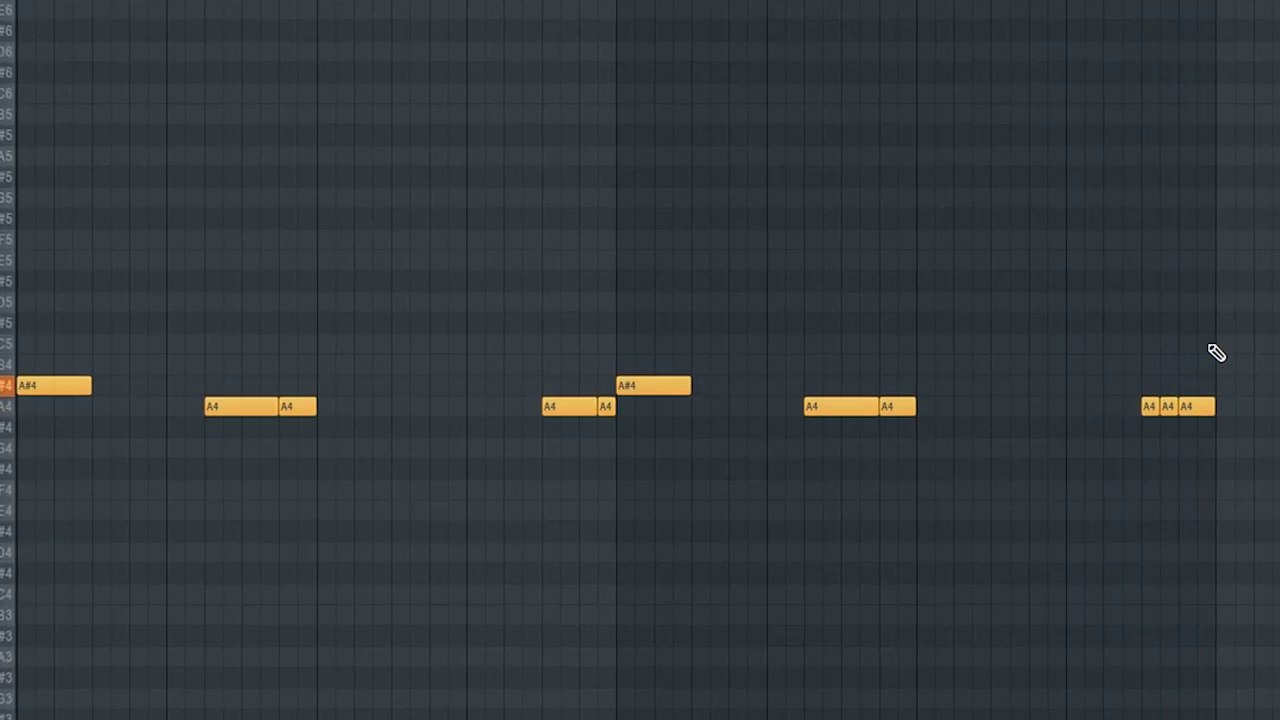
pyautogui.moveTo(1200, 406); pyautogui.dragTo(1217, 406)
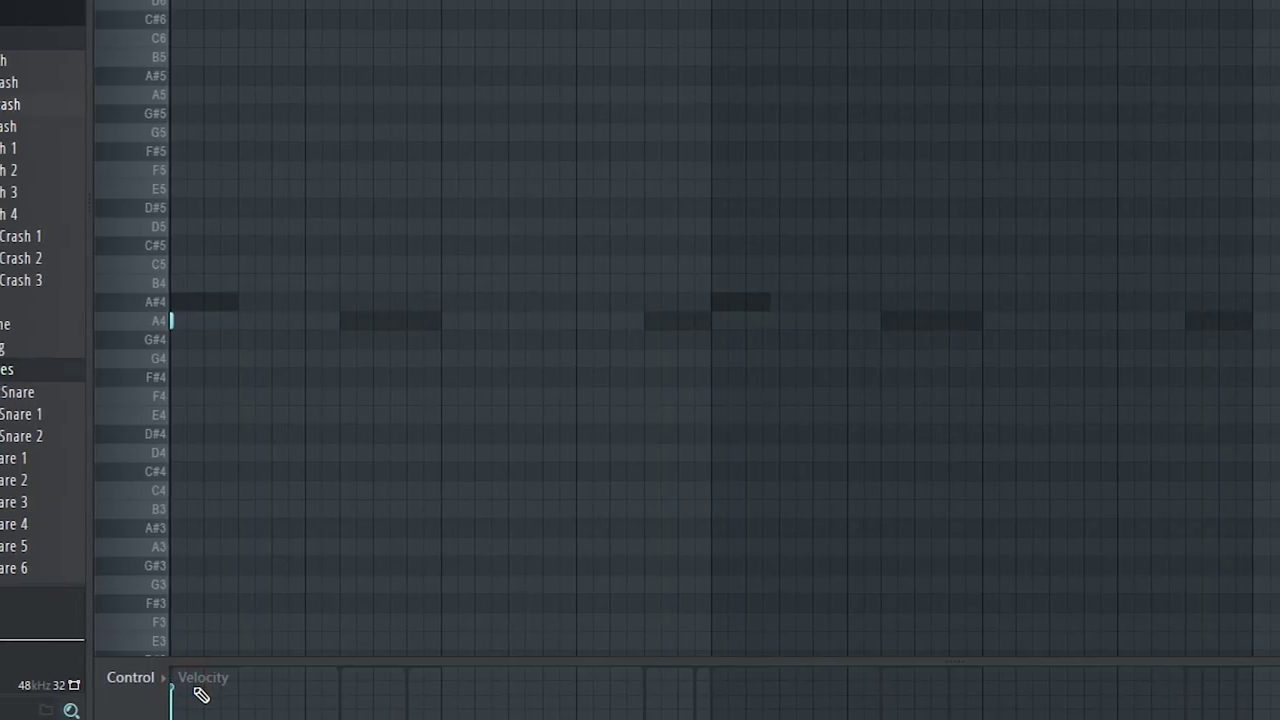
# Move the pasted 808 pattern in the Distorted Kick channel to start at bar 1 and set all its notes to A#4.
pyautogui.press('space')
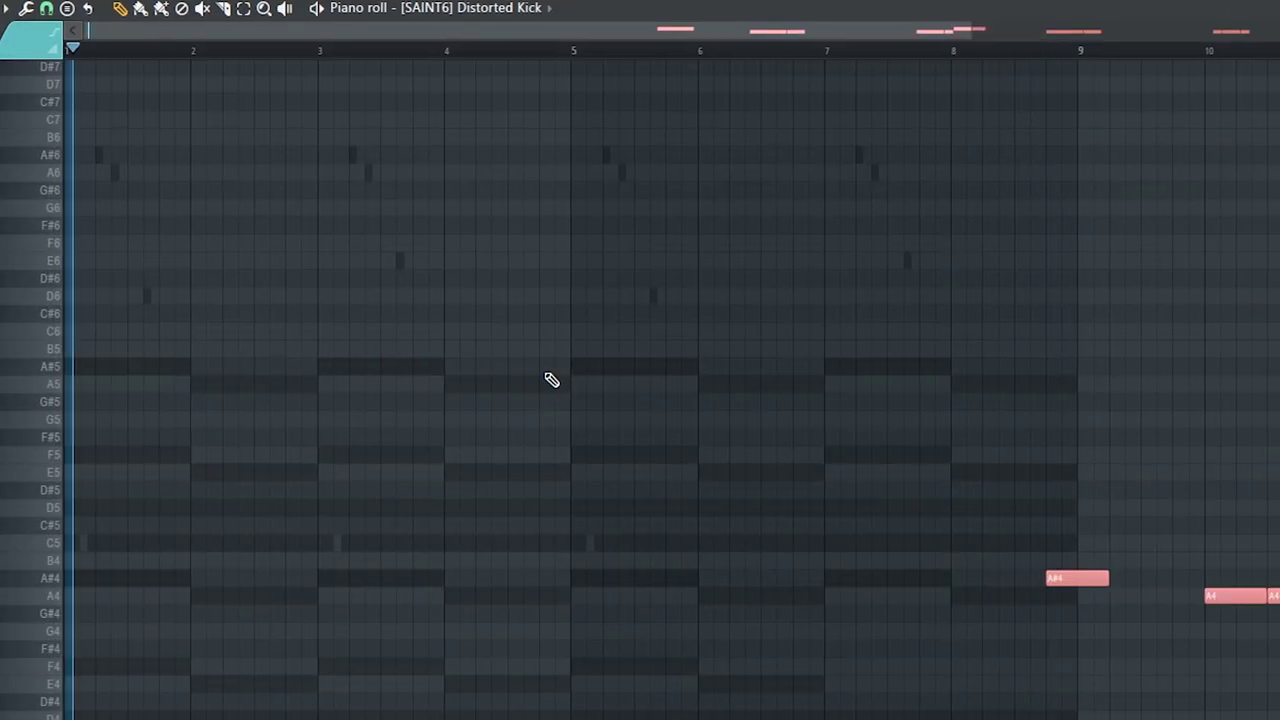
pyautogui.moveTo(1046, 580); pyautogui.dragTo(35, 610)
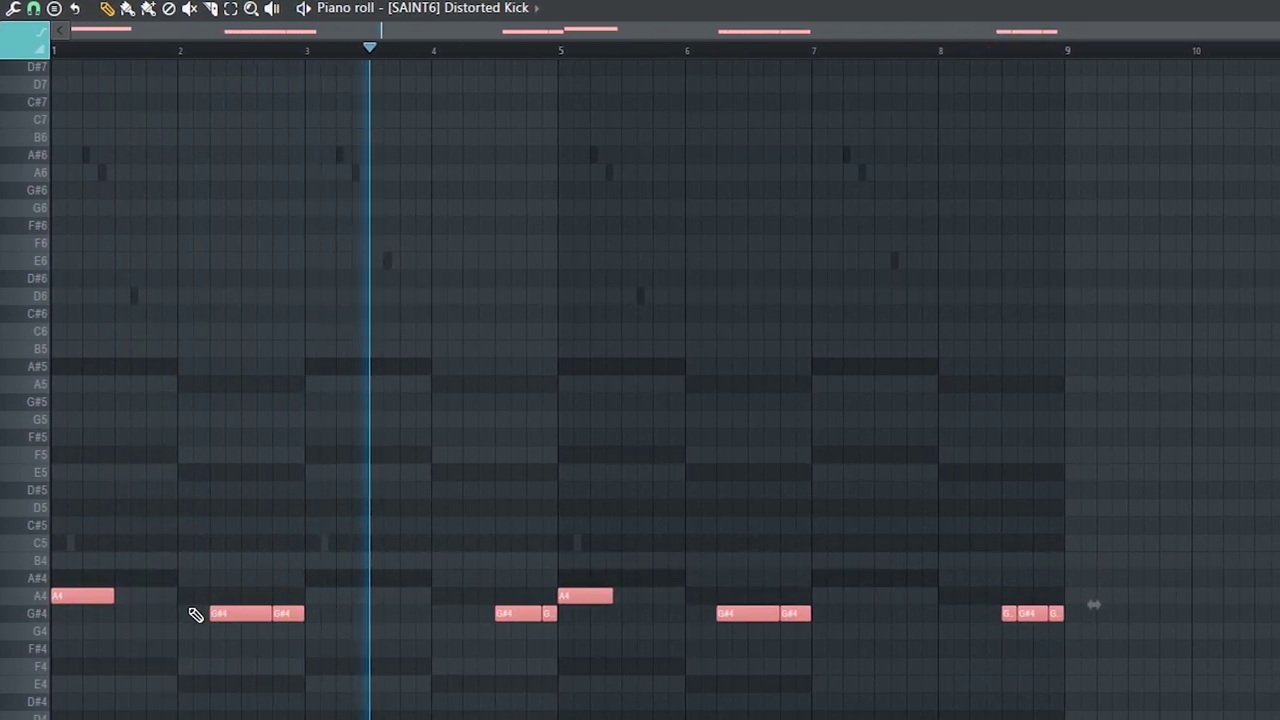
pyautogui.hotkey('alt', 'k')
pyautogui.press('Return')
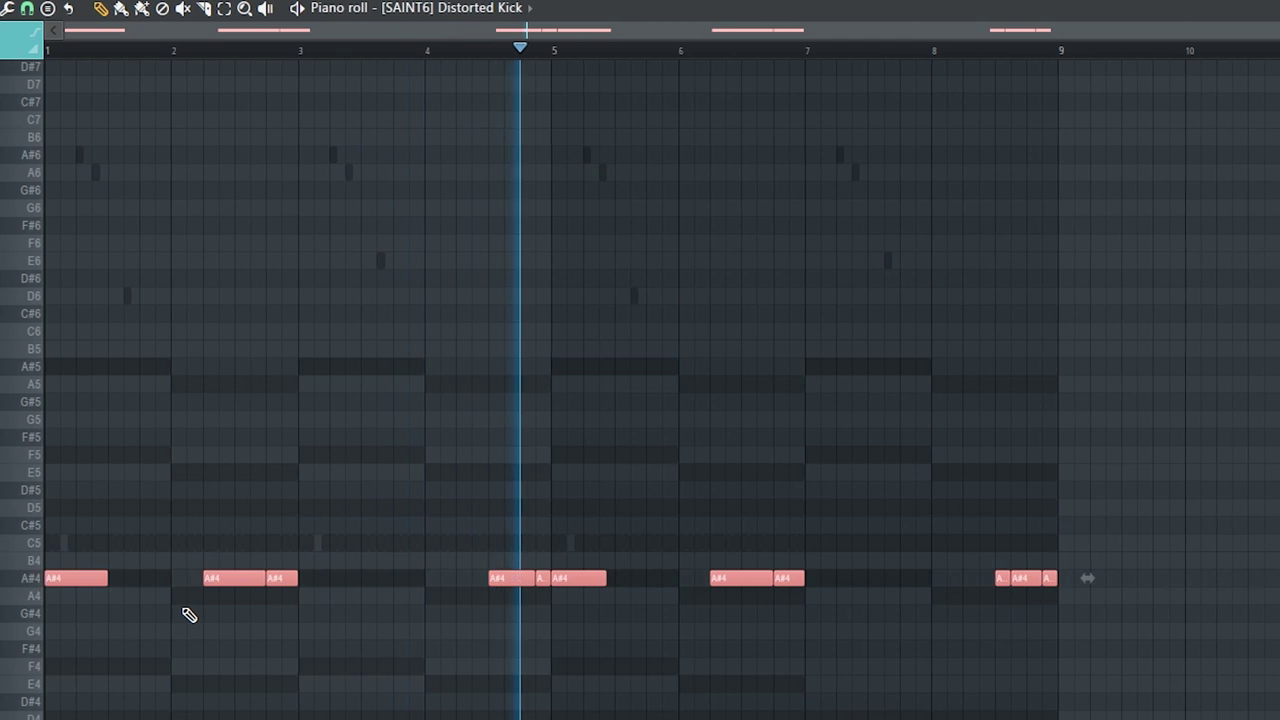
pyautogui.hotkey('shift', 'Down')
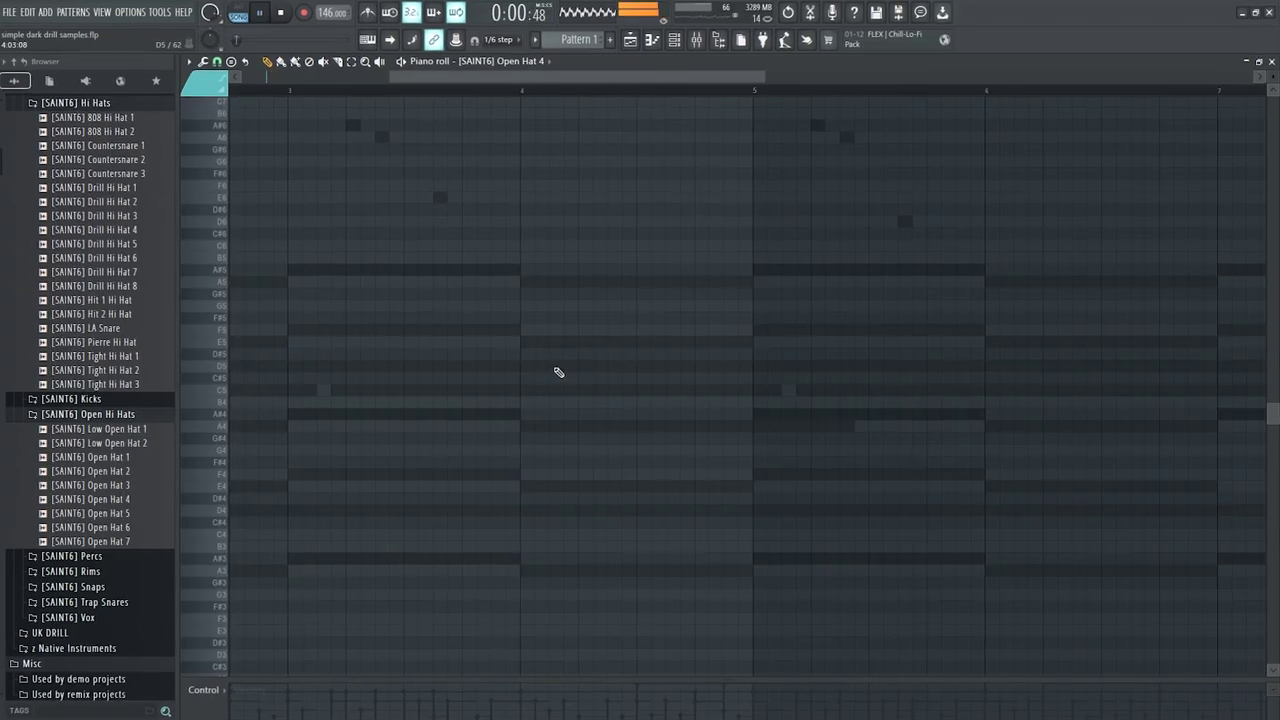
# Place three short D5 hits at the start of bar 4 for Open Hat 4 and lower the middle hit's velocity to about 22%.
pyautogui.click(556, 368)
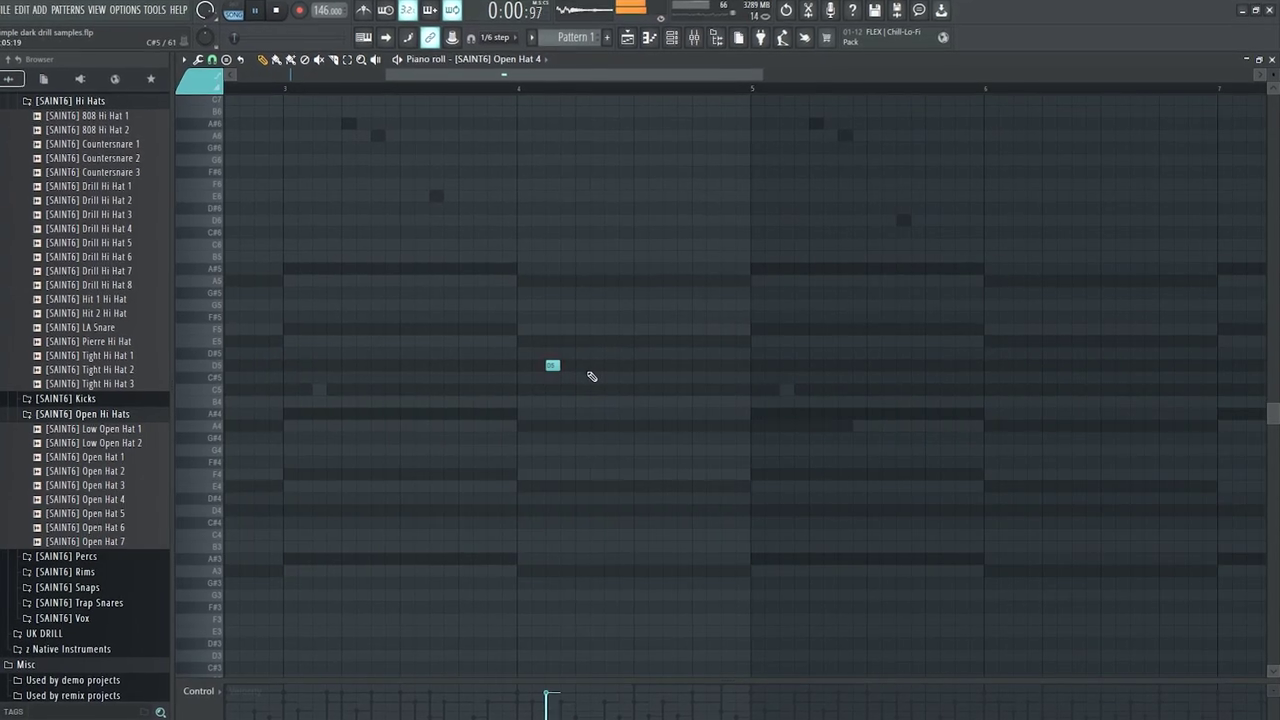
pyautogui.moveTo(595, 367); pyautogui.dragTo(569, 368)
pyautogui.click(599, 368)
pyautogui.moveTo(567, 701); pyautogui.dragTo(566, 710)
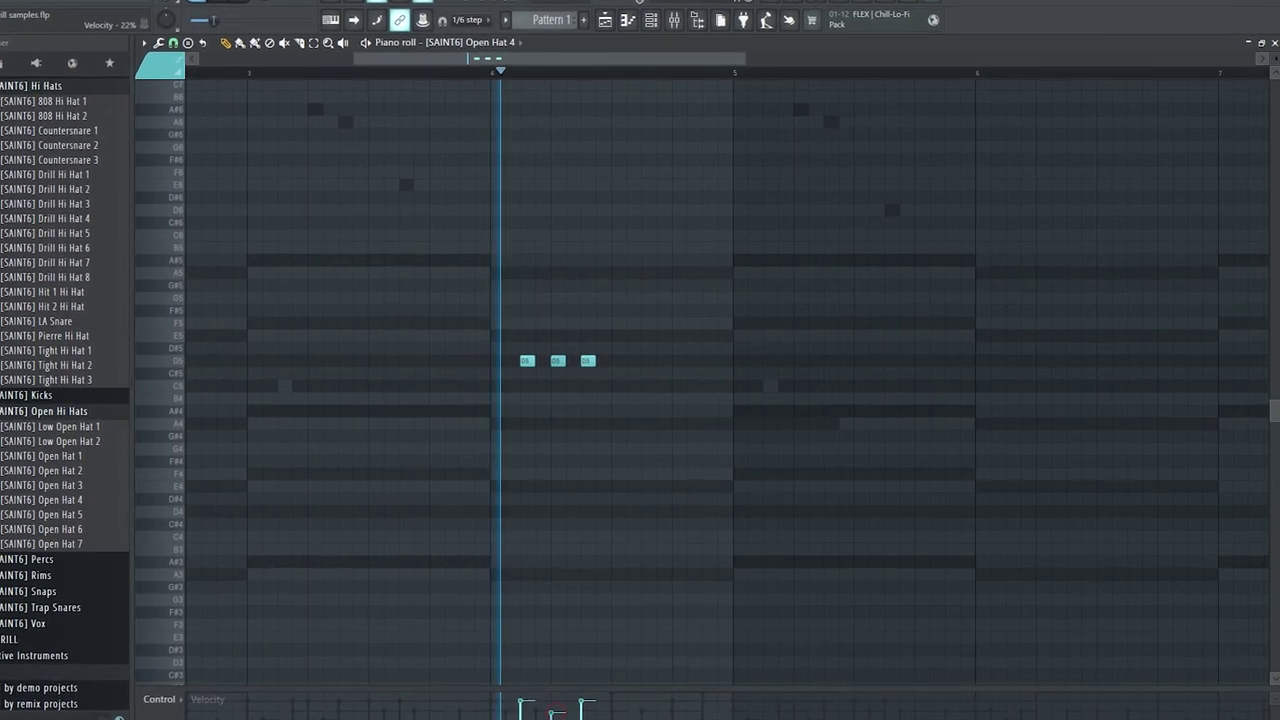
pyautogui.scroll(-5, 563, 697)
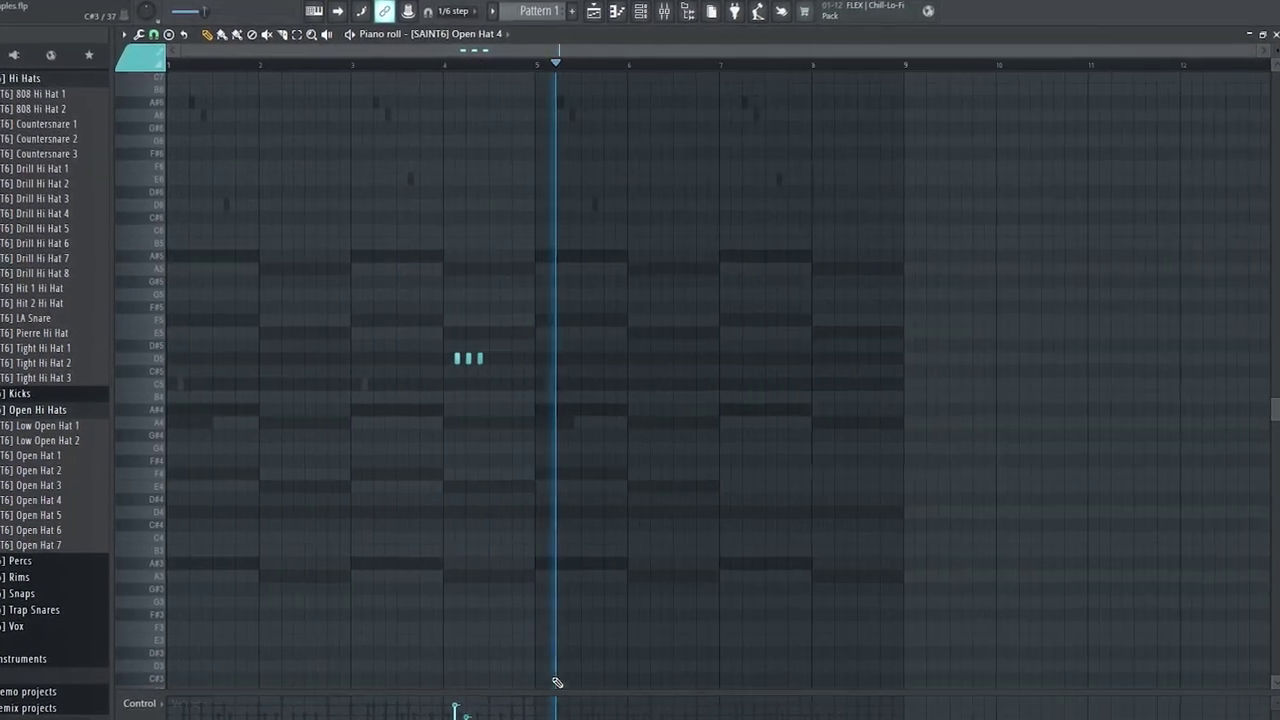
pyautogui.click(153, 34)
pyautogui.click(156, 245)
pyautogui.moveTo(505, 315); pyautogui.dragTo(862, 373)
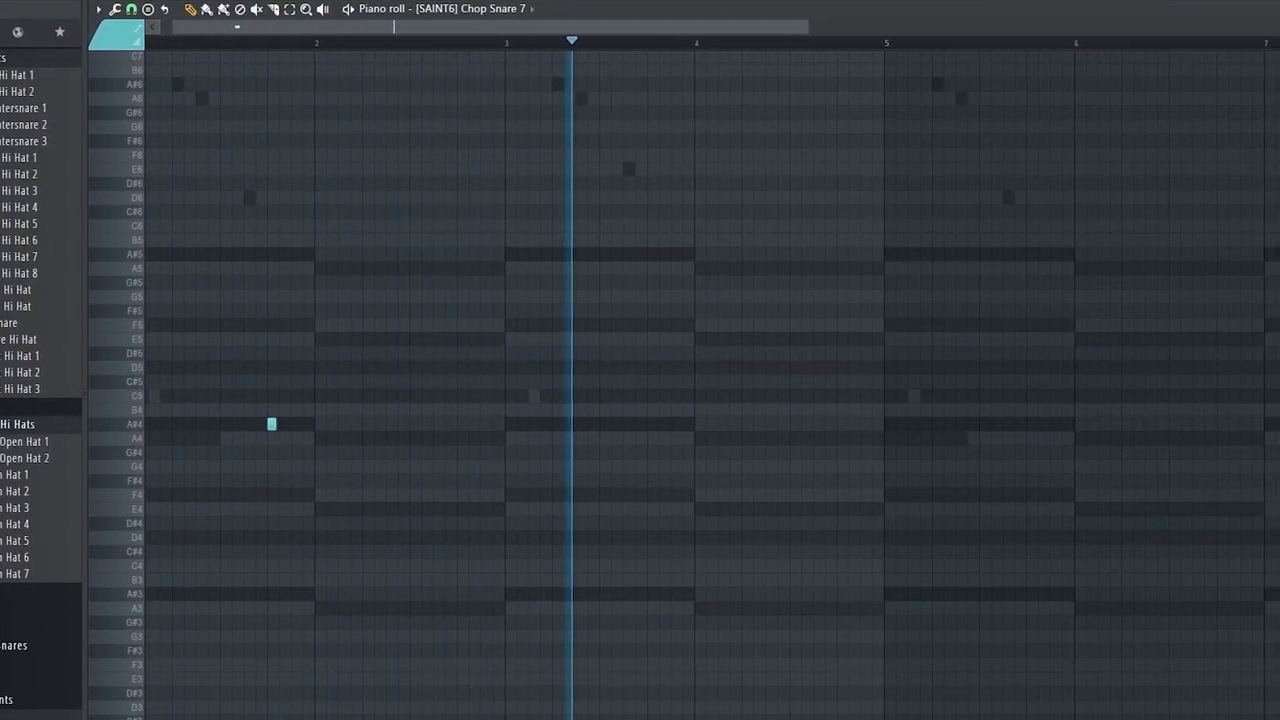
# Paint an A#4 hit followed by three short A4 hits in bar 2 of the Chop Snare 7 channel.
pyautogui.press('b')
pyautogui.scroll(1, 318, 531)
pyautogui.scroll(1, 318, 533)
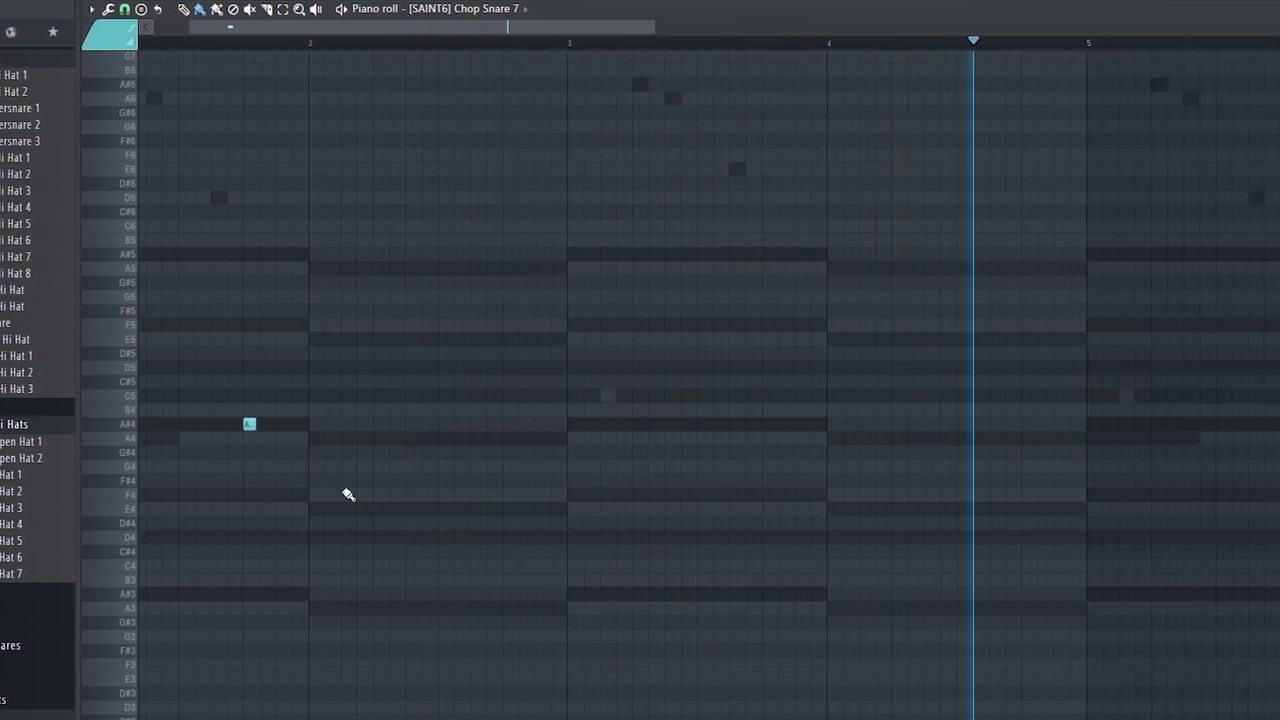
pyautogui.moveTo(371, 426)
pyautogui.mouseDown()
pyautogui.moveTo(423, 430)
pyautogui.moveTo(394, 449)
pyautogui.moveTo(384, 440)
pyautogui.mouseUp()
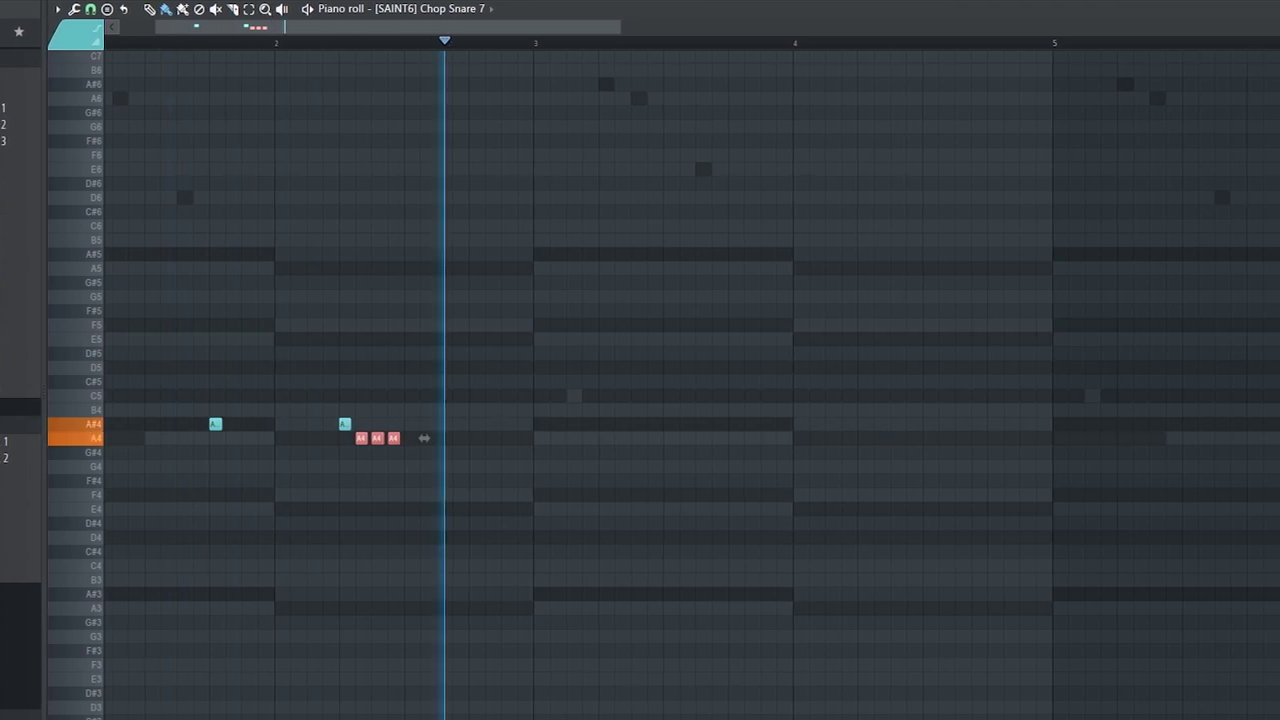
pyautogui.scroll(-4, 690, 385)
pyautogui.click(88, 30)
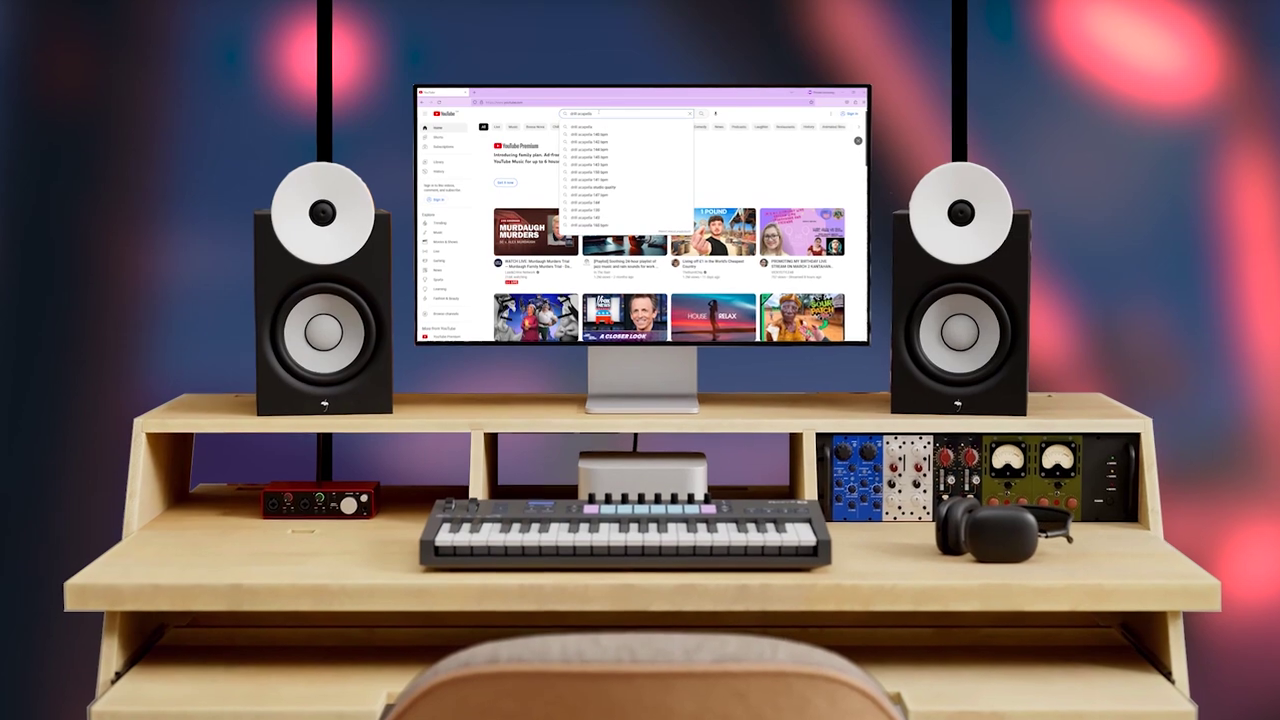
# Switch to YouTube, search for drill acapella and look through the results for a suitable vocal.
pyautogui.press('Return')
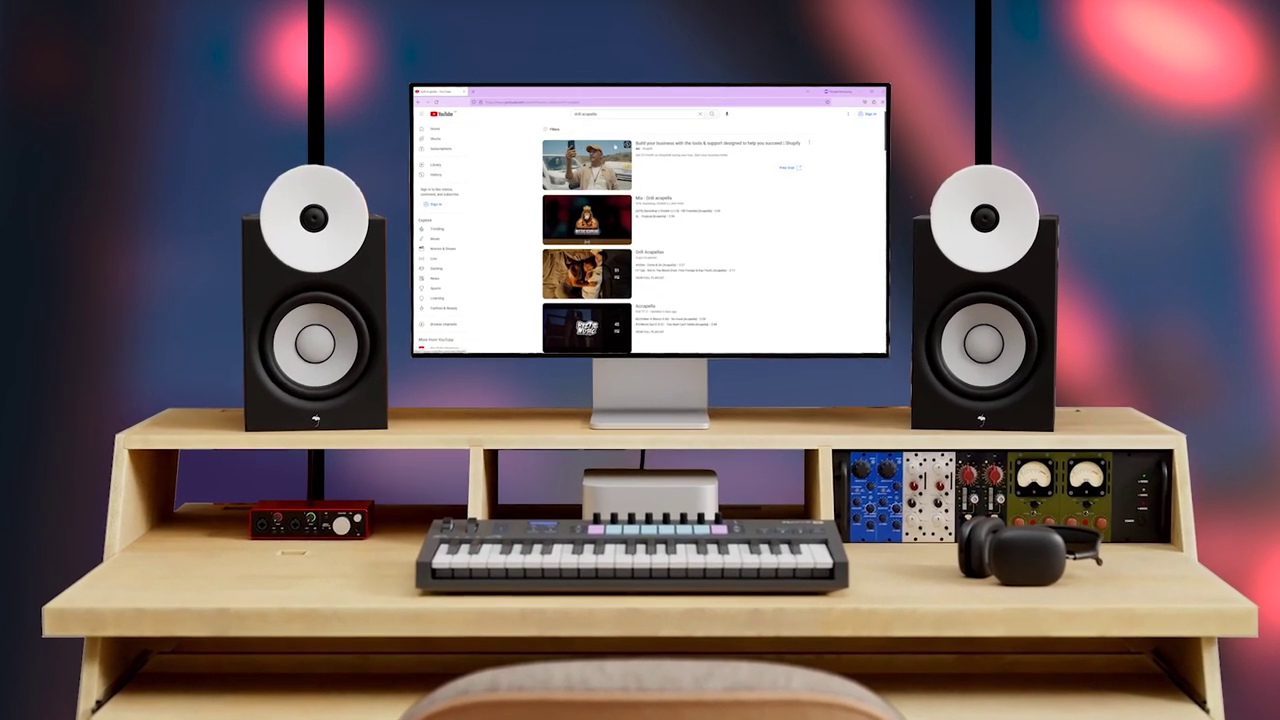
pyautogui.scroll(-10, 710, 245)
pyautogui.scroll(-10, 710, 245)
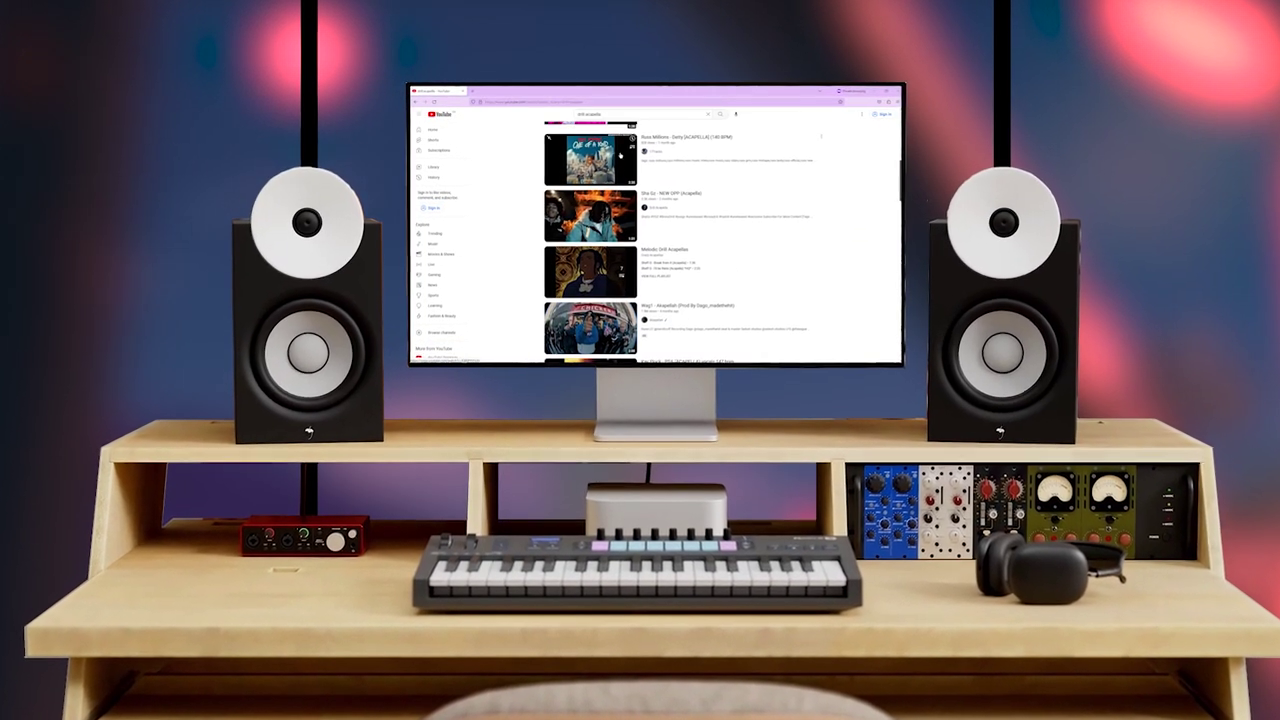
pyautogui.scroll(-11, 622, 159)
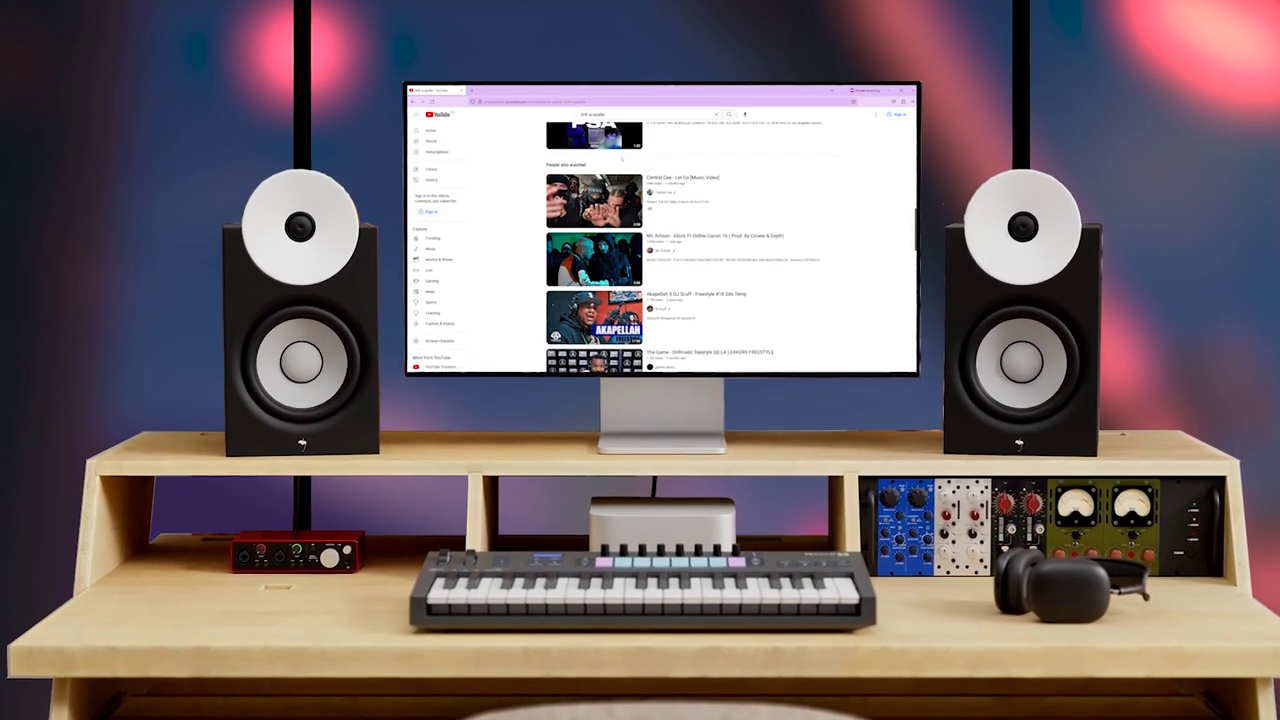